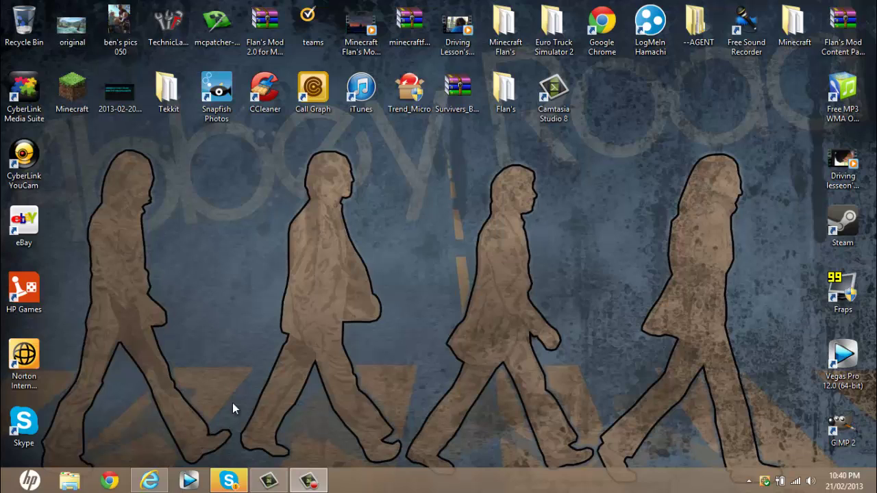
Review the Free MP3/WMA/OGG Converter page on Download.com, then close the browser window.
mouse_move(163, 483)
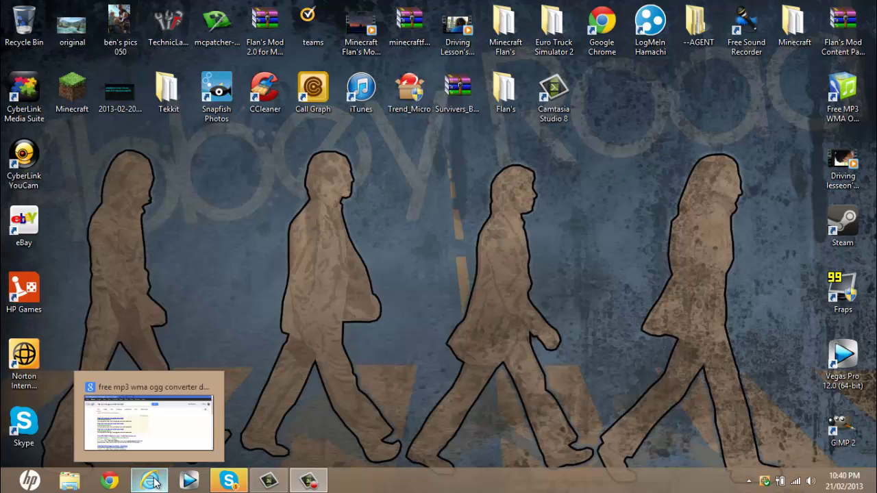
click(155, 483)
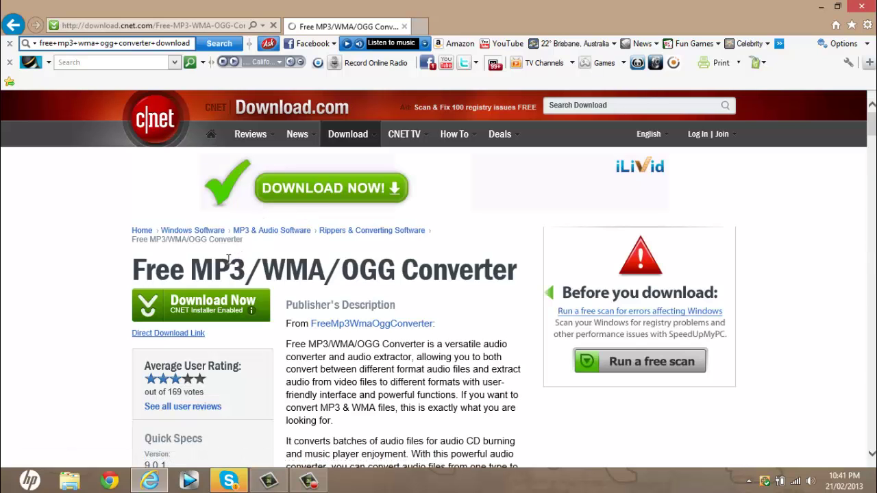
mouse_move(207, 314)
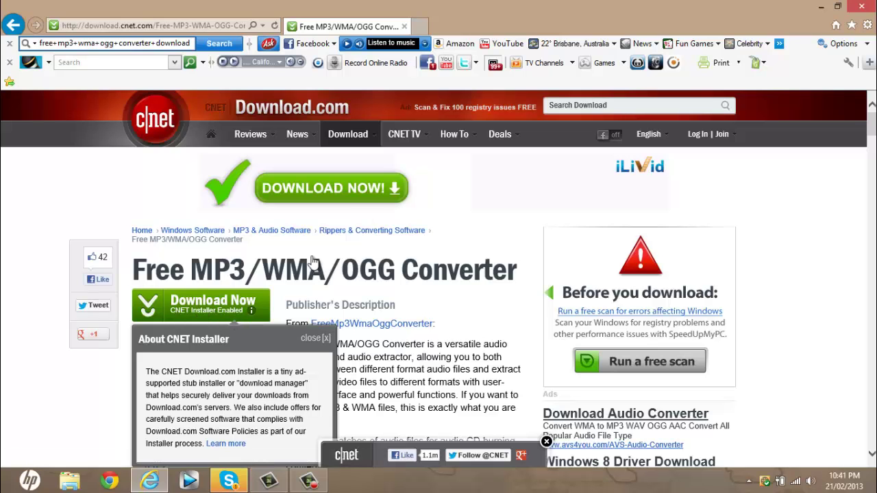
click(404, 27)
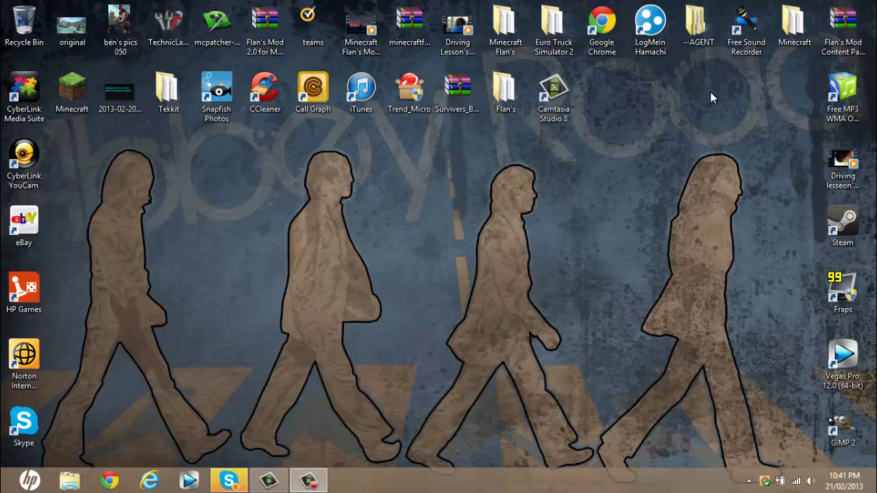
Record a five-second voice clip in Free Sound Recorder, select the new file, and close the recorder.
click(749, 51)
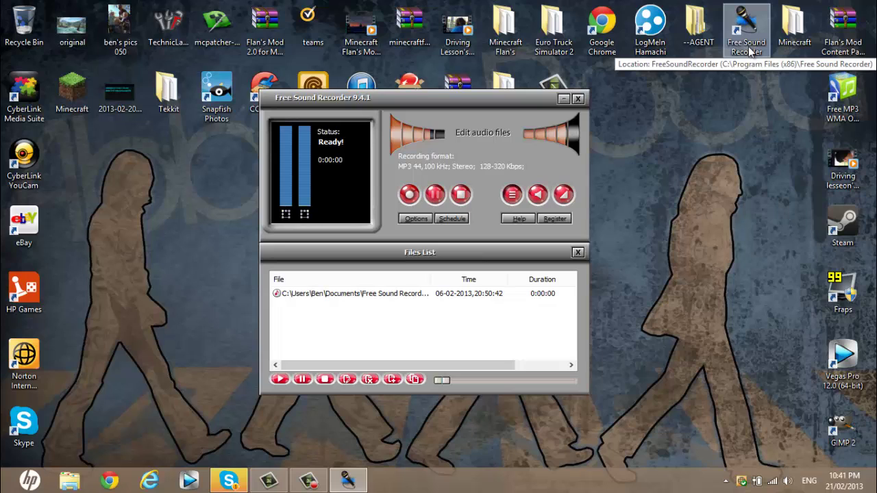
click(410, 195)
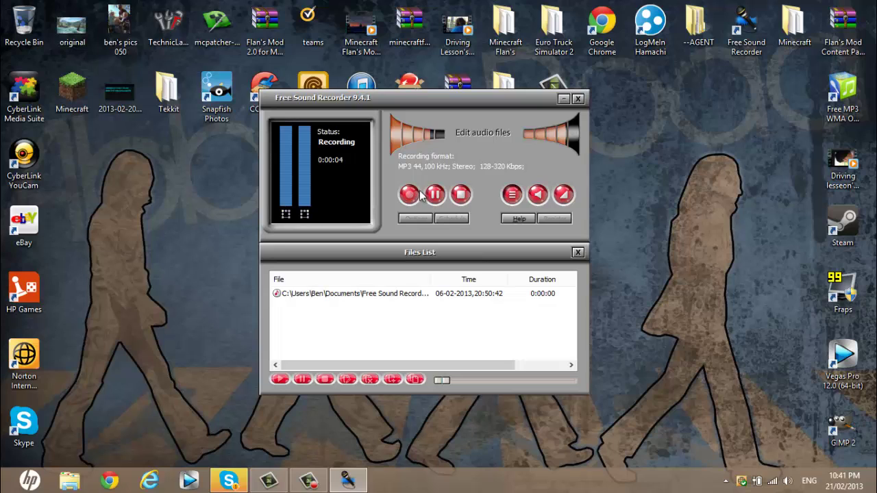
click(458, 196)
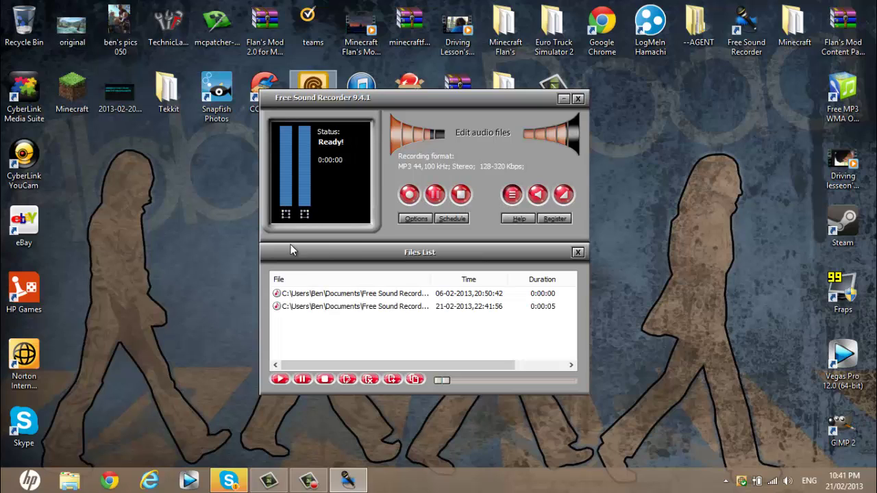
click(329, 310)
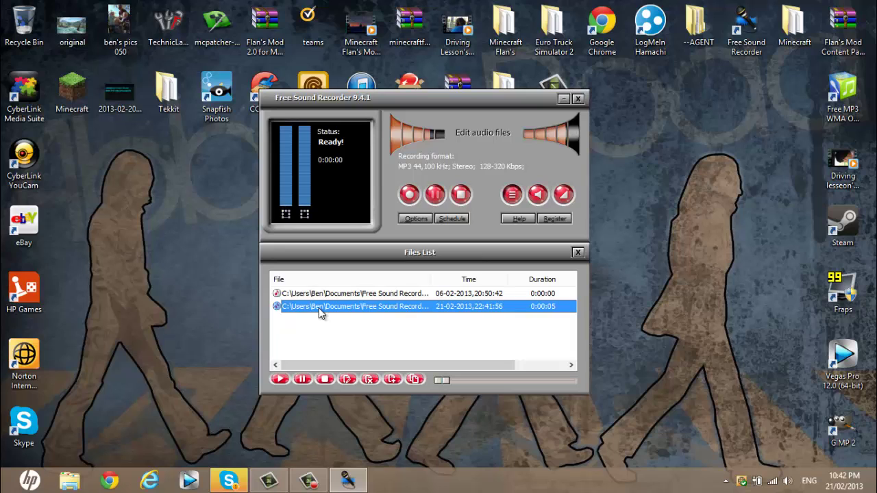
click(577, 98)
click(71, 482)
double_click(175, 89)
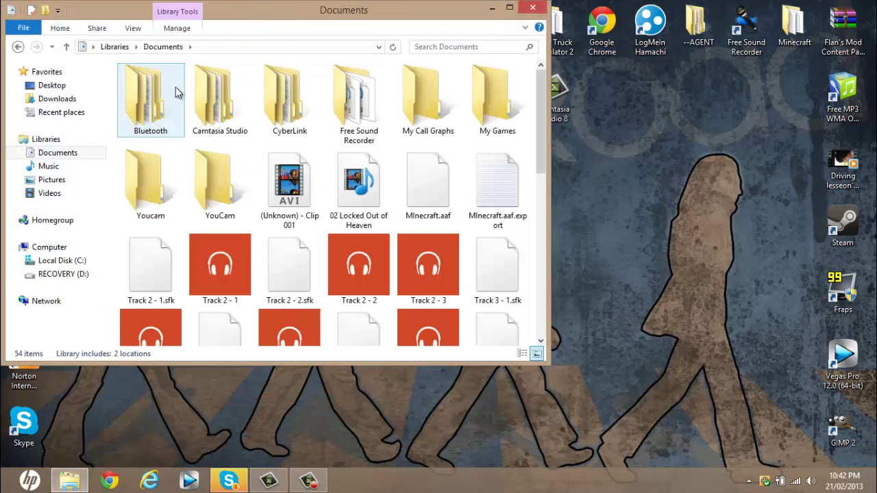
double_click(348, 116)
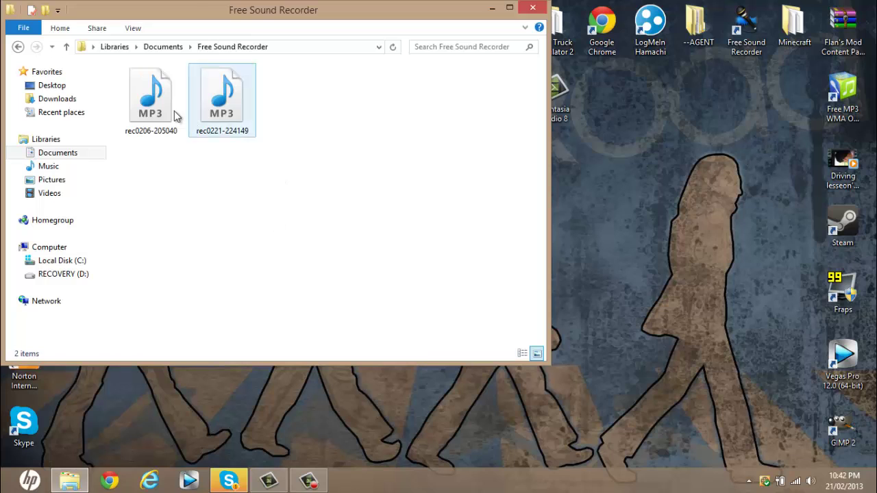
click(167, 113)
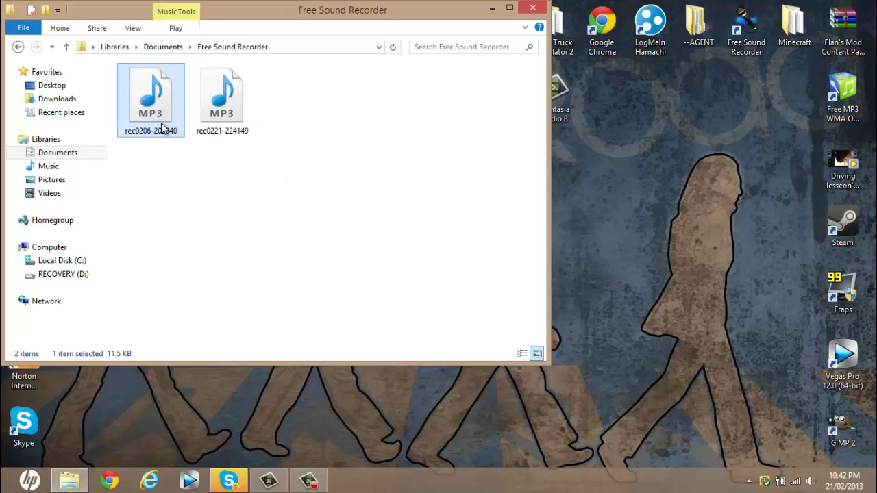
click(219, 121)
right_click(219, 121)
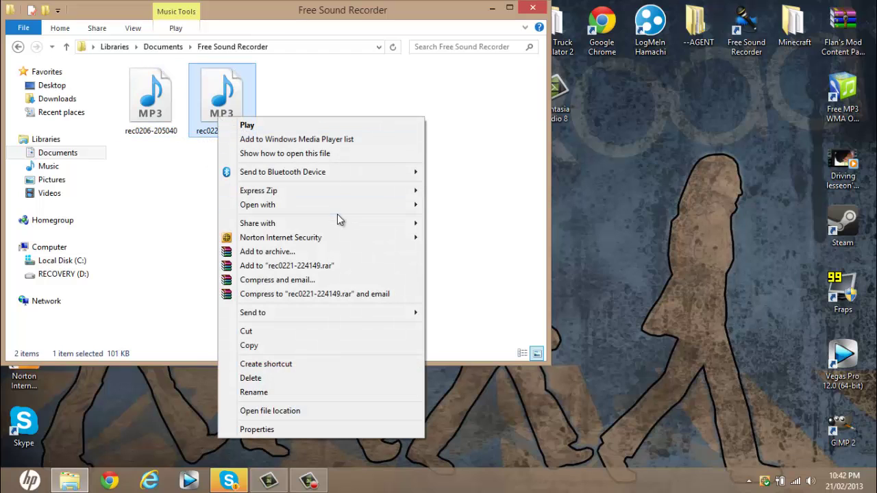
mouse_move(410, 208)
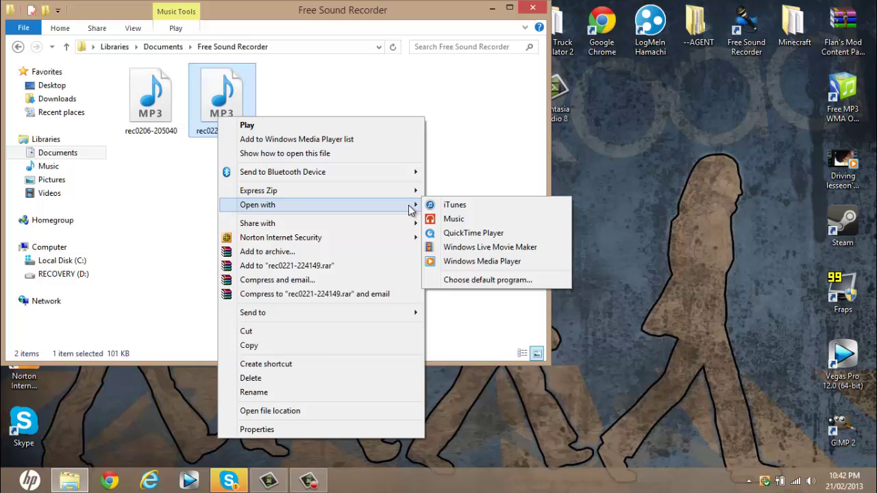
click(463, 261)
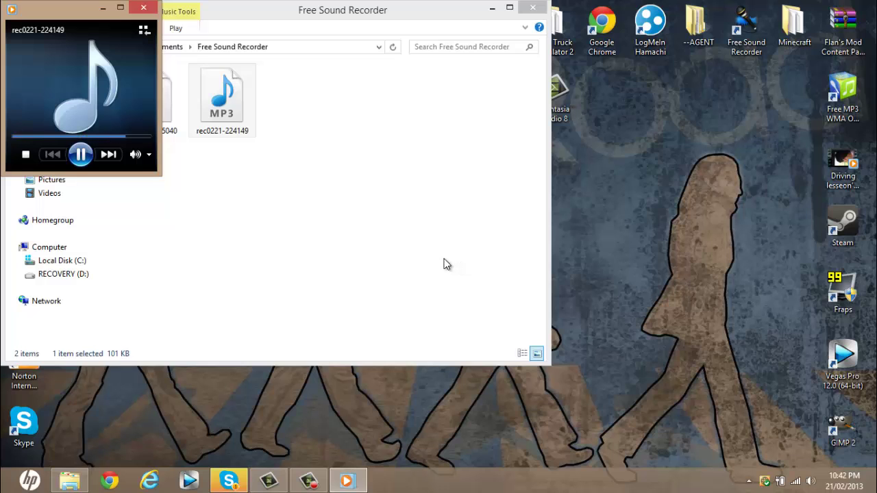
click(143, 7)
click(828, 111)
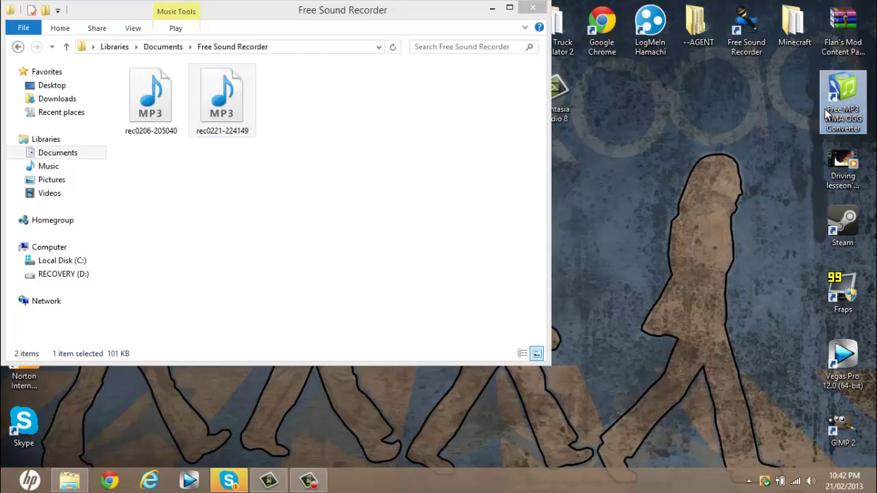
double_click(828, 113)
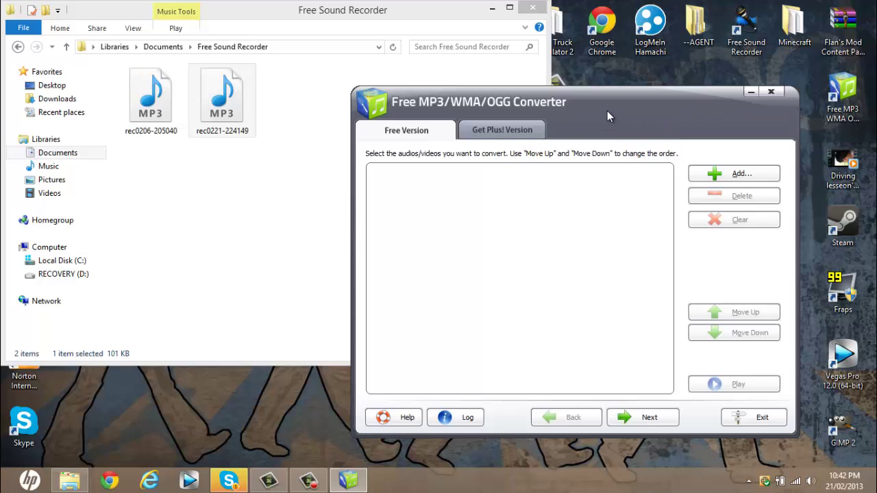
drag(226, 93, 480, 242)
click(489, 185)
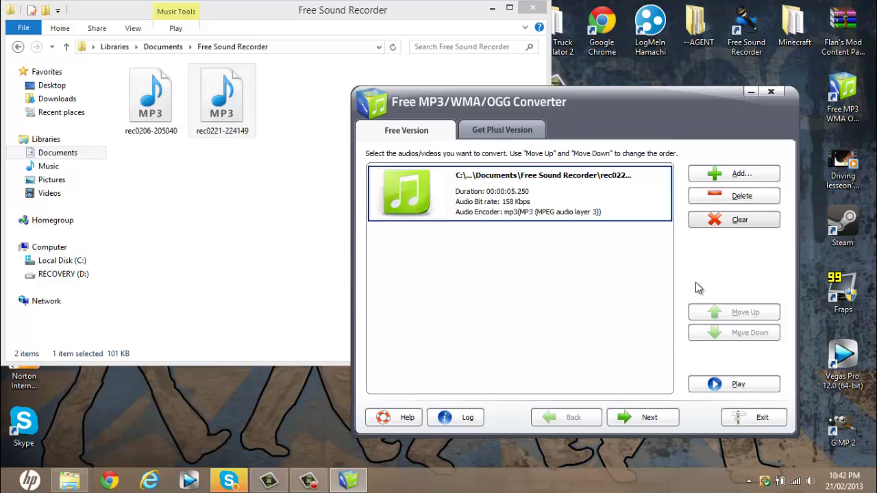
click(648, 417)
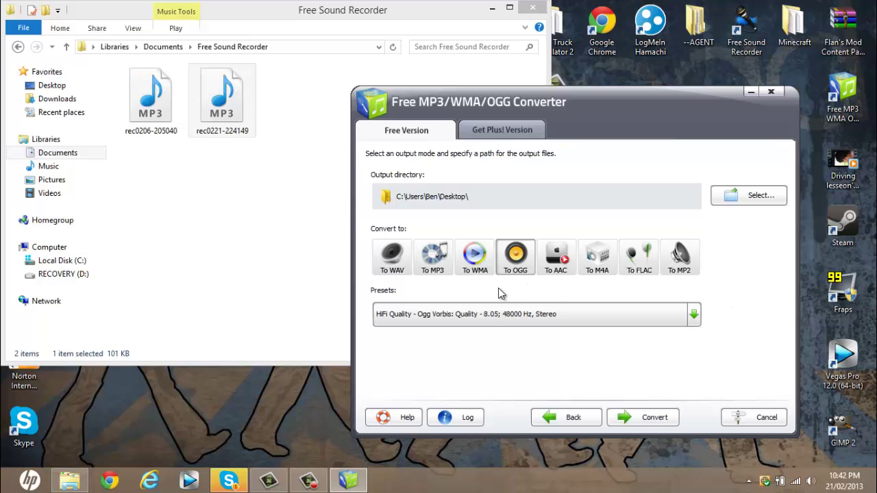
Set the output format to OGG with the HiFi Quality preset.
click(487, 315)
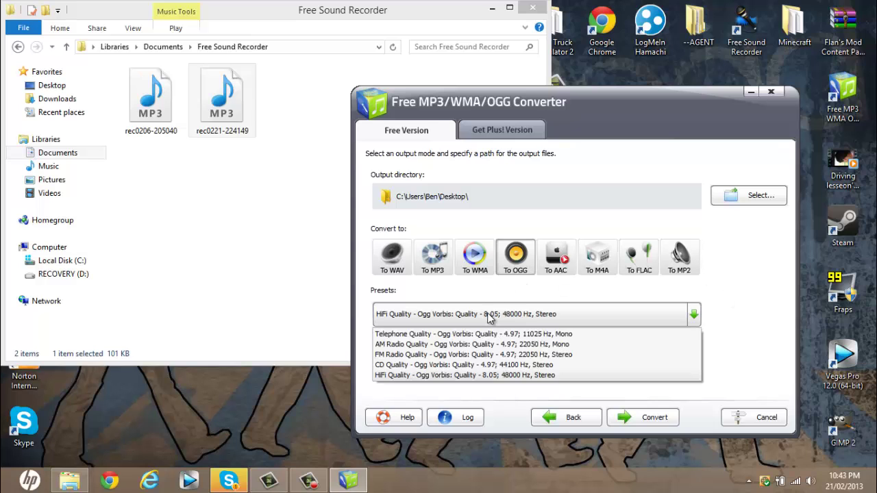
click(492, 376)
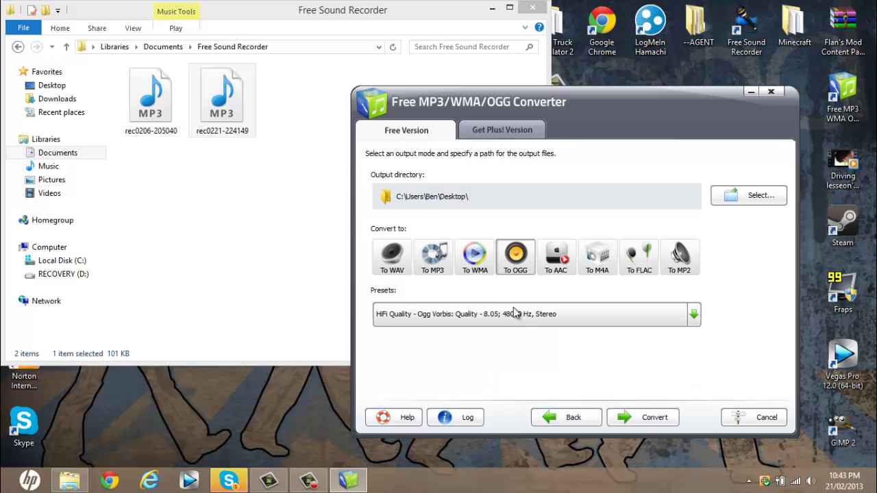
click(473, 264)
click(432, 263)
click(392, 260)
click(515, 258)
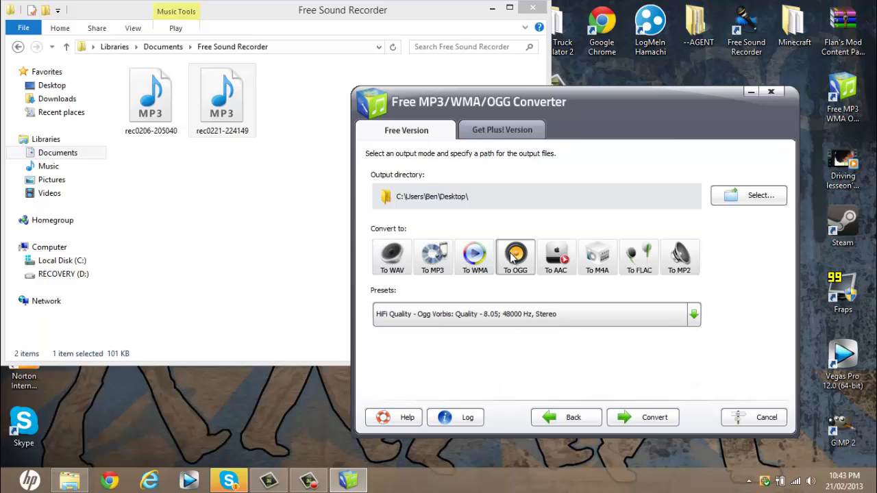
click(550, 323)
click(529, 376)
Run the OGG conversion to the desktop, then finish and close the converter.
click(534, 8)
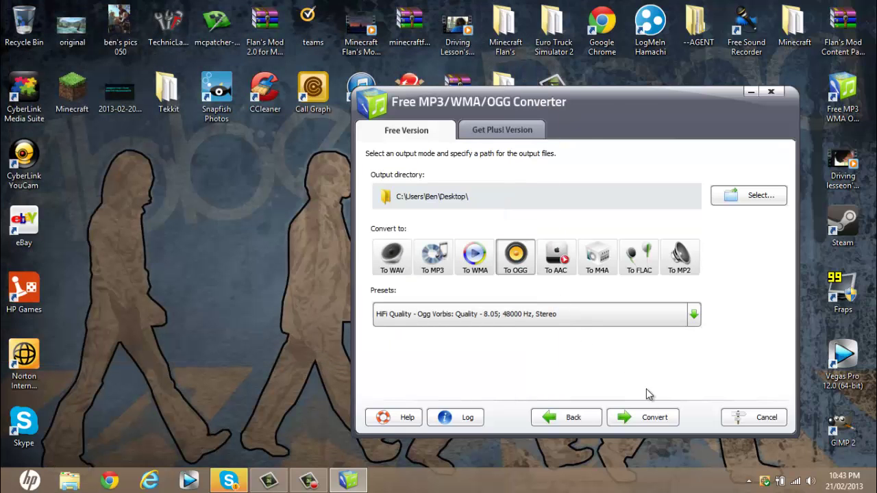
click(649, 419)
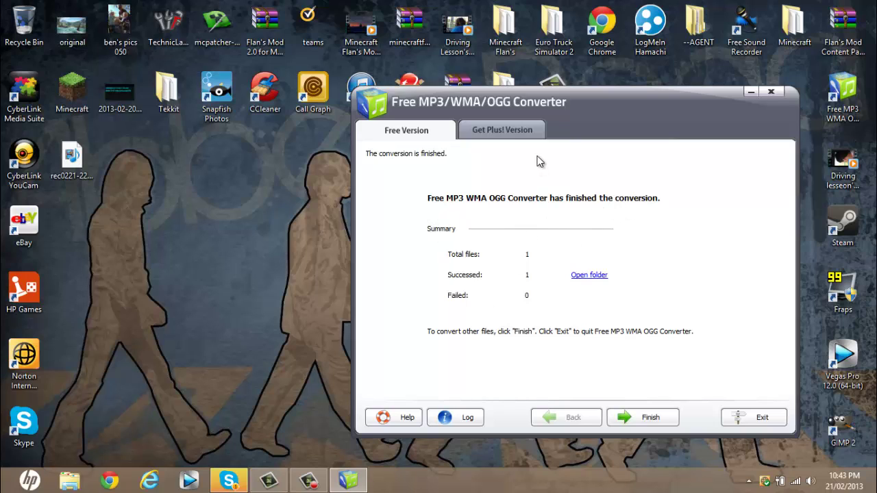
click(663, 418)
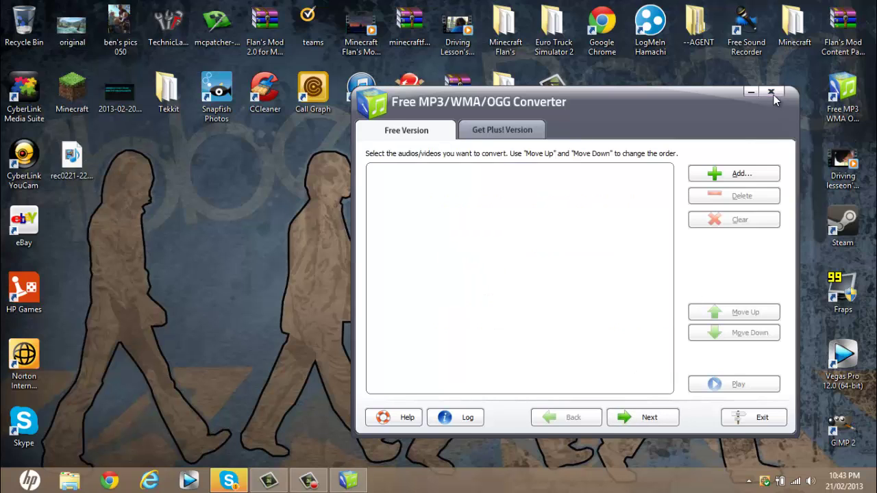
click(770, 93)
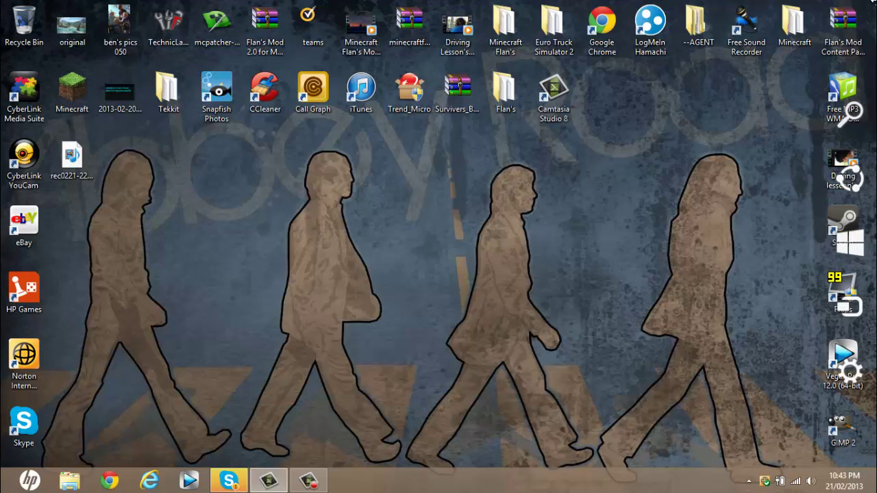
Search for %appdata% from the Search charm to open the Roaming folder.
mouse_move(856, 118)
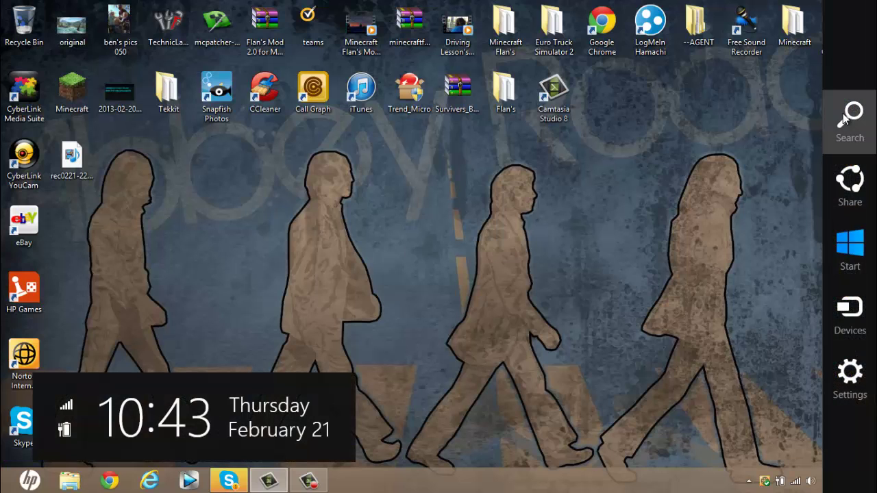
click(843, 113)
text(%appdata%)
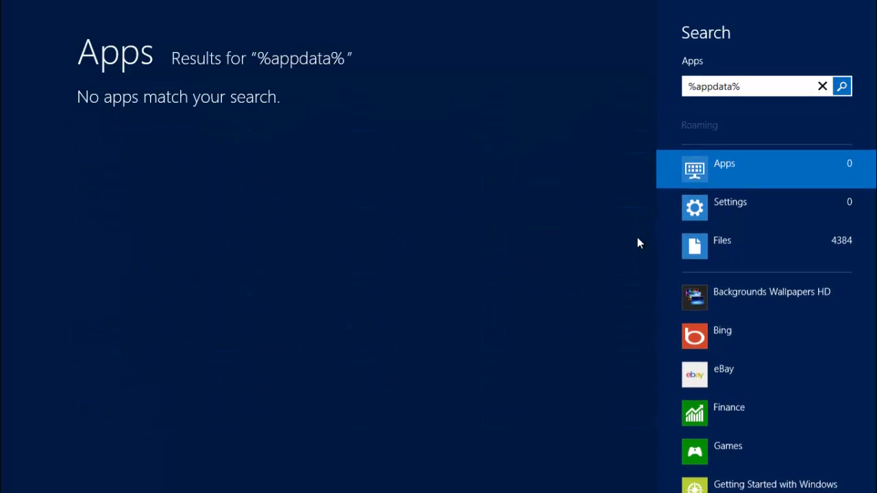
key(Return)
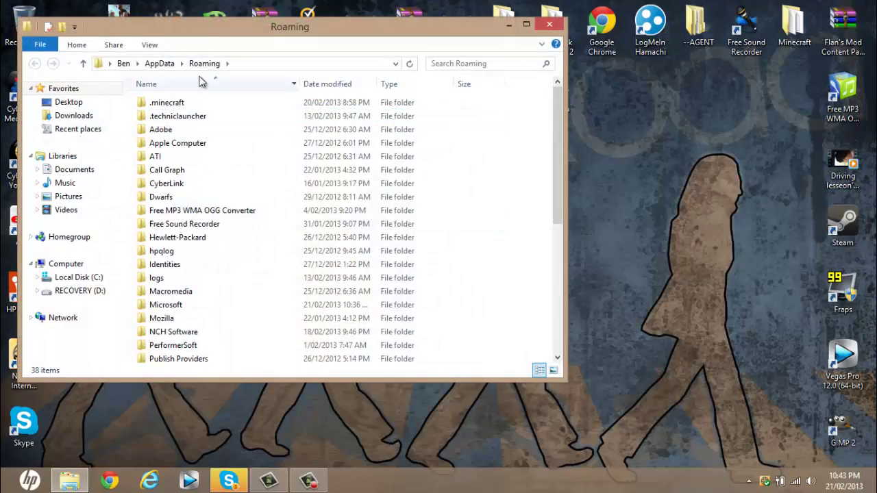
Open .technicLauncher > tekkit > resources in the Roaming window.
drag(213, 30, 326, 80)
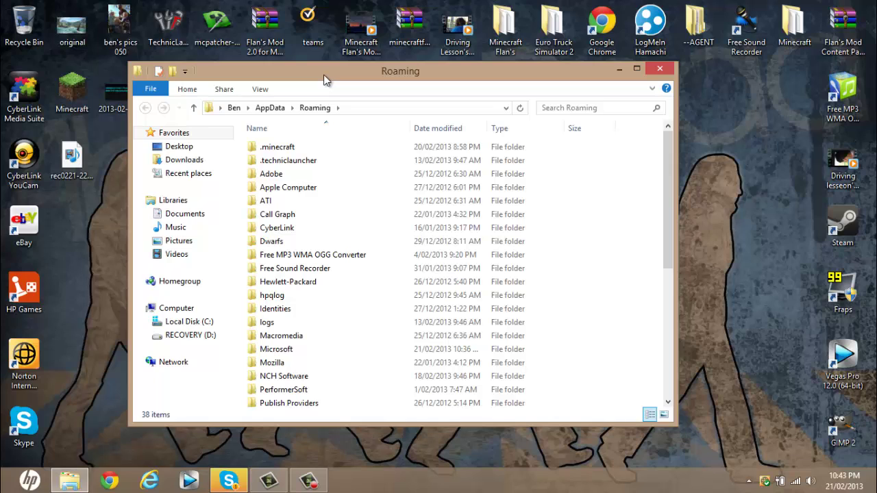
click(303, 160)
double_click(304, 160)
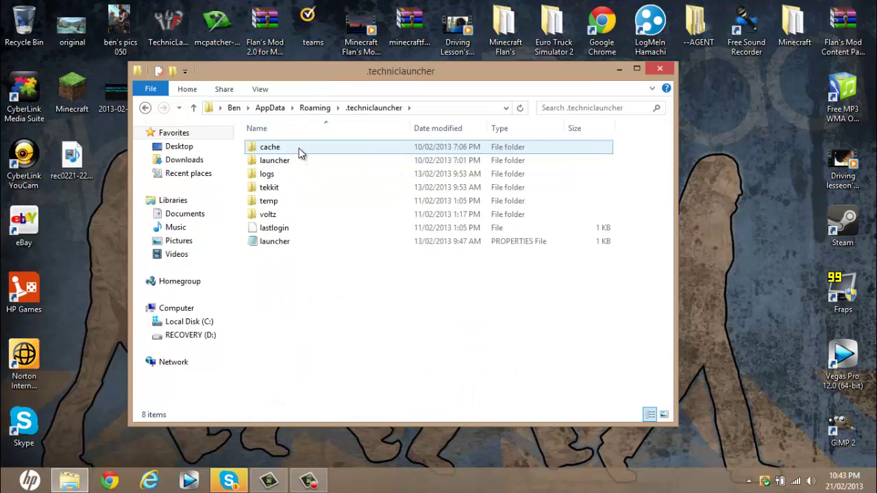
double_click(285, 187)
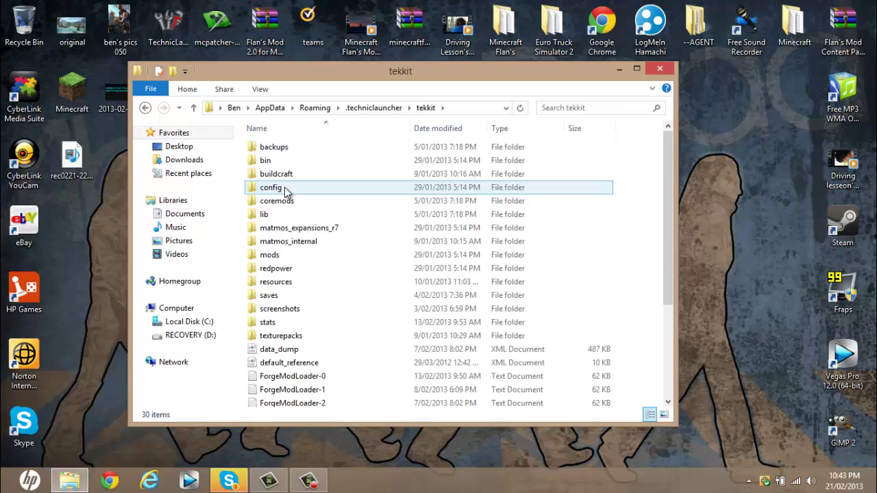
click(277, 205)
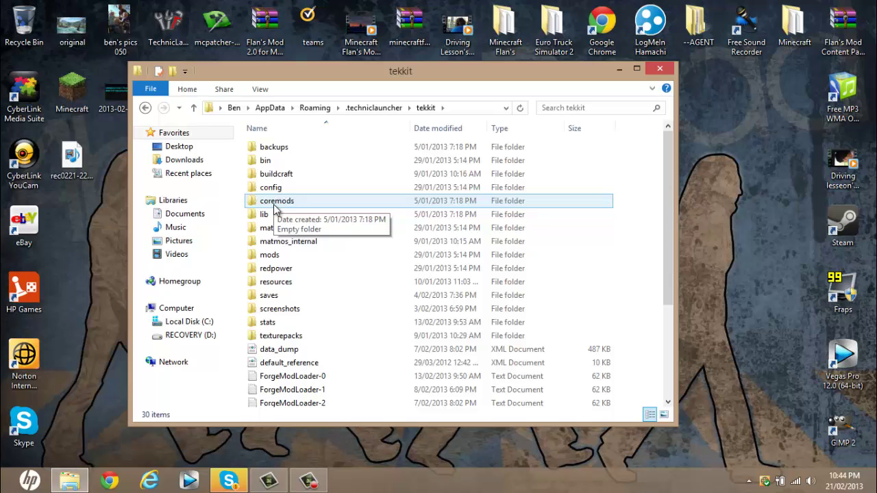
click(287, 151)
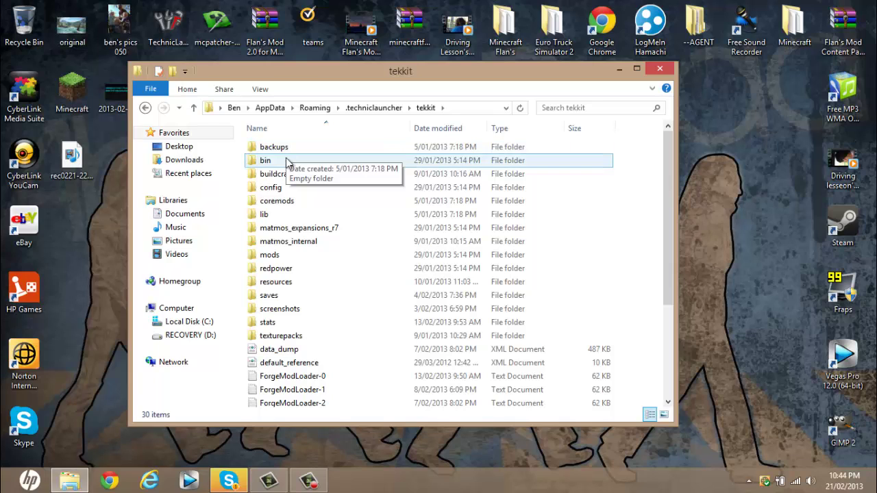
click(281, 282)
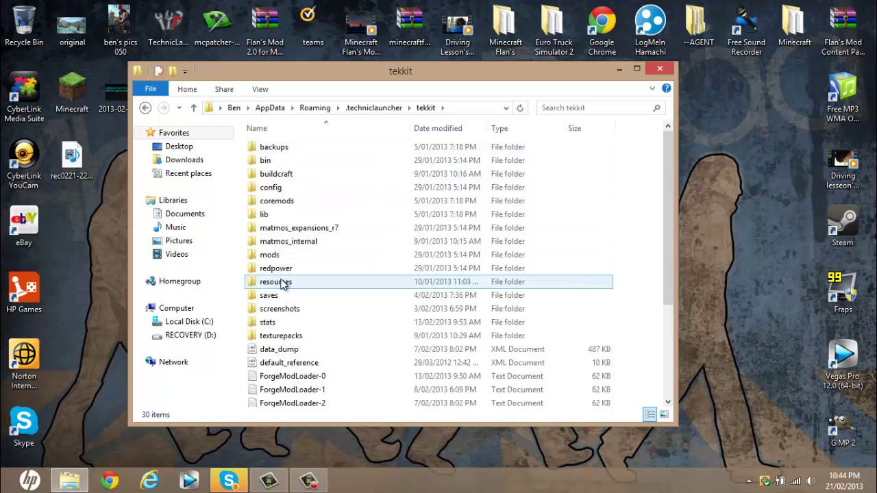
click(284, 294)
click(282, 281)
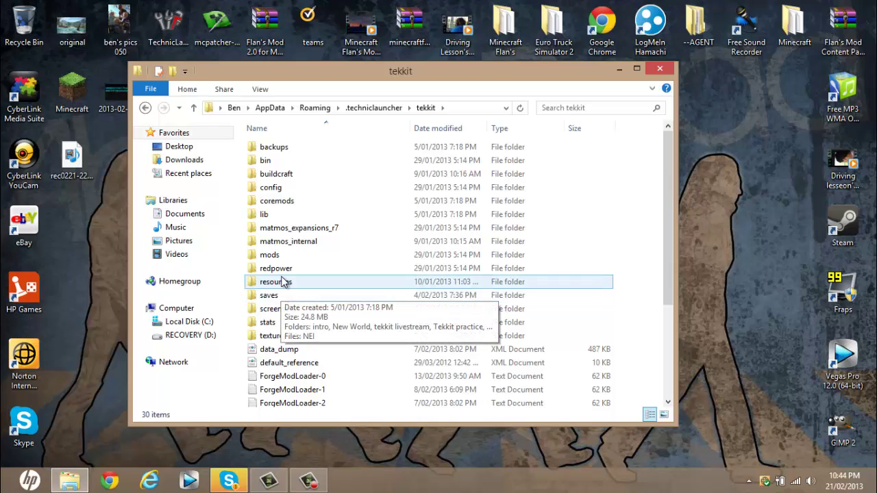
double_click(282, 282)
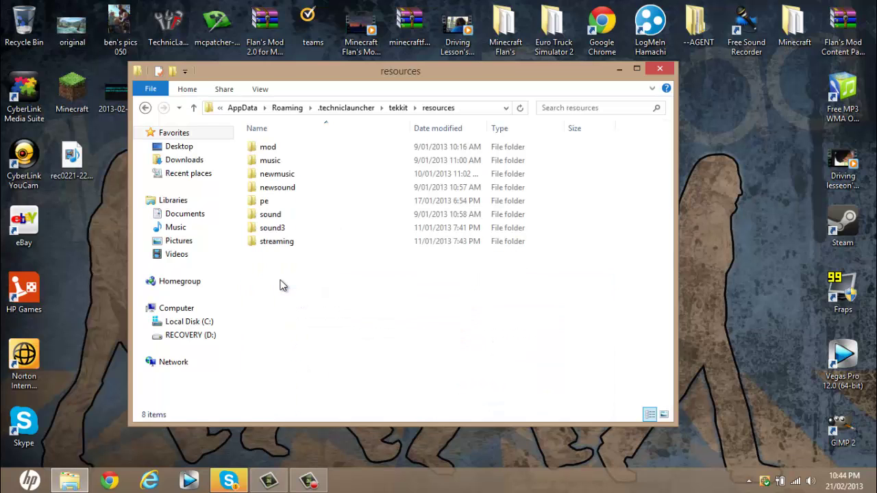
Check the music and newmusic folders, then open newsound > ic2nuclearControl.
double_click(280, 161)
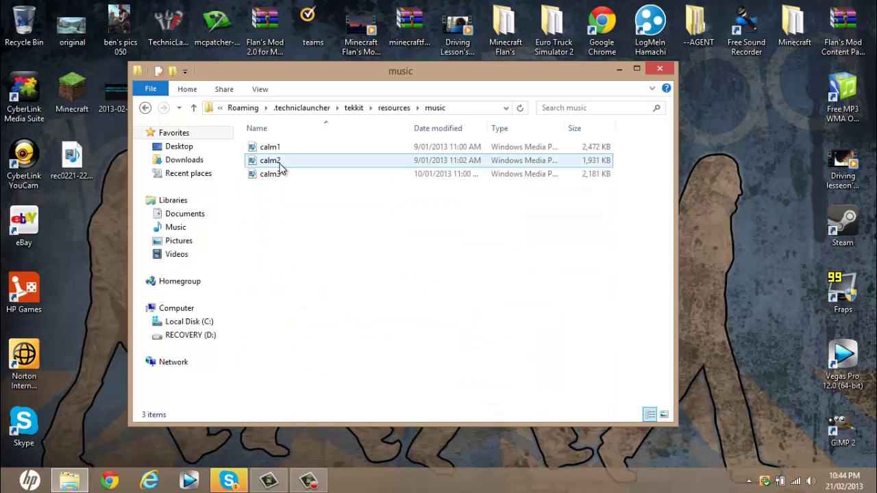
click(145, 108)
click(276, 176)
double_click(275, 179)
click(145, 108)
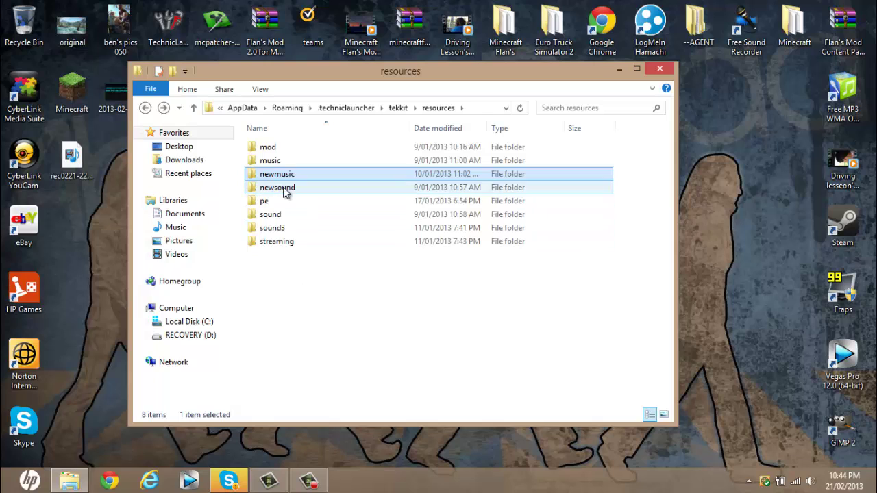
double_click(285, 192)
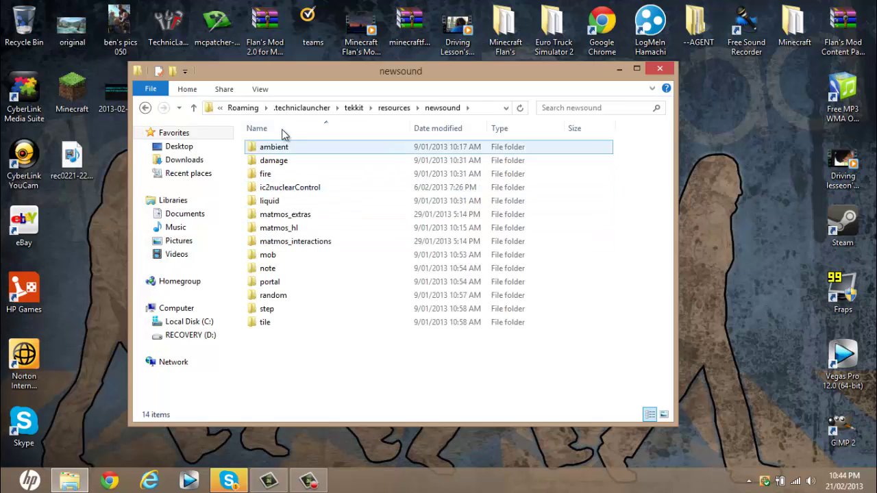
double_click(292, 195)
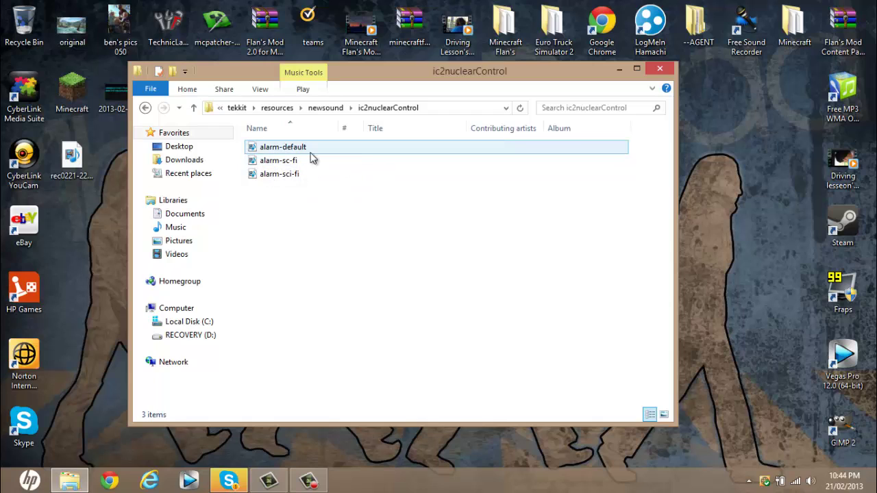
Cut the original alarm-default file and paste it onto the desktop.
drag(286, 150, 530, 152)
right_click(530, 152)
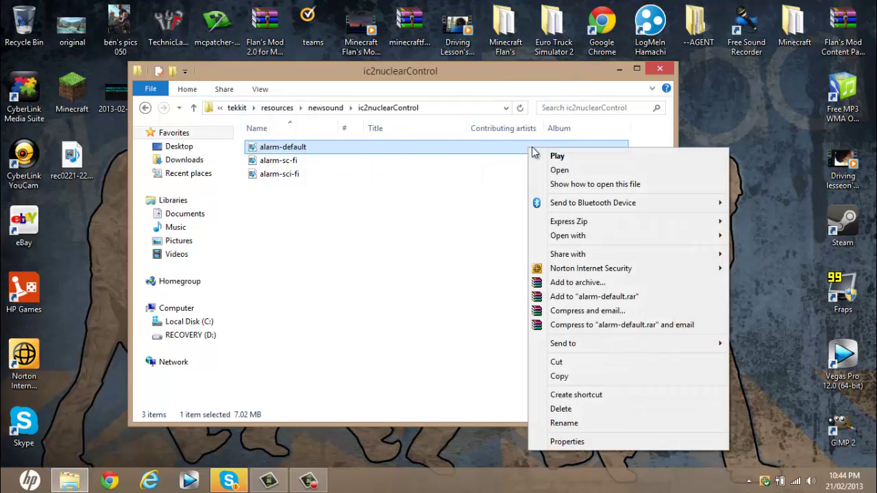
click(560, 362)
right_click(754, 116)
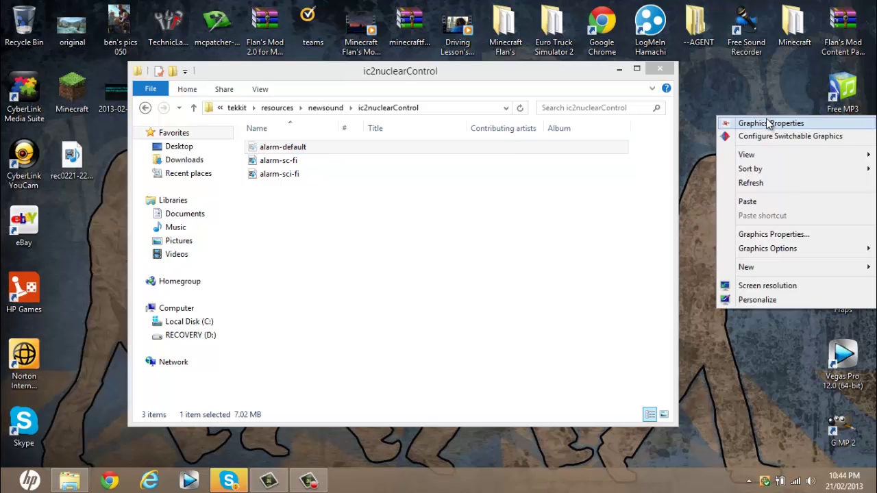
click(750, 201)
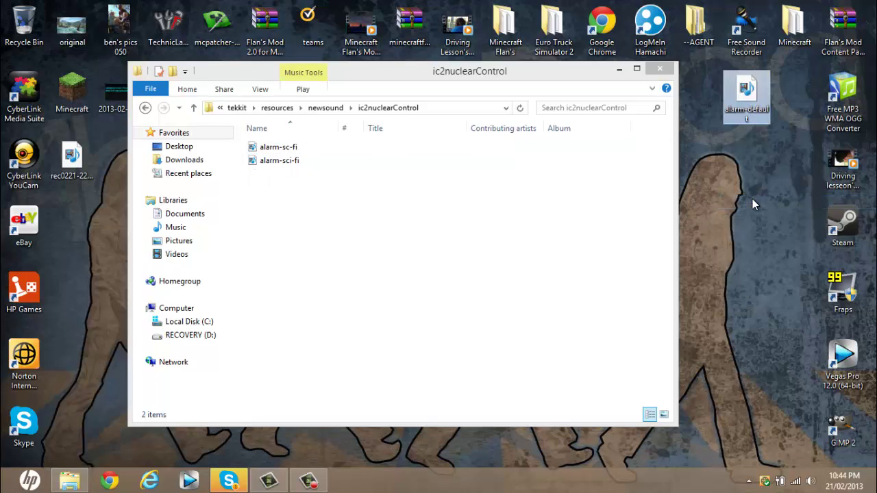
drag(785, 82, 788, 93)
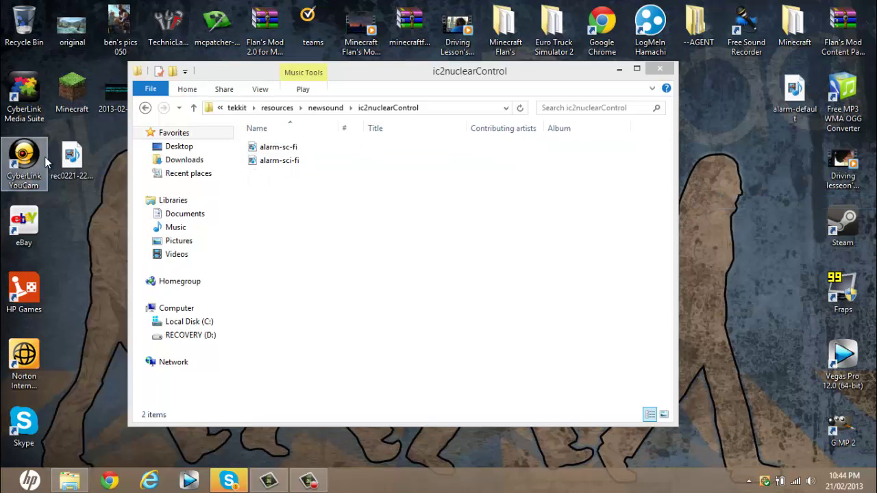
drag(68, 163, 253, 135)
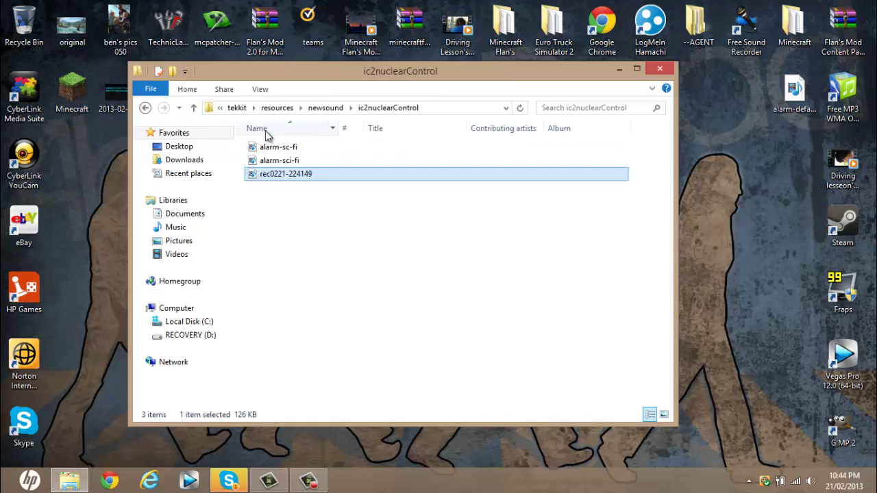
right_click(272, 168)
click(312, 439)
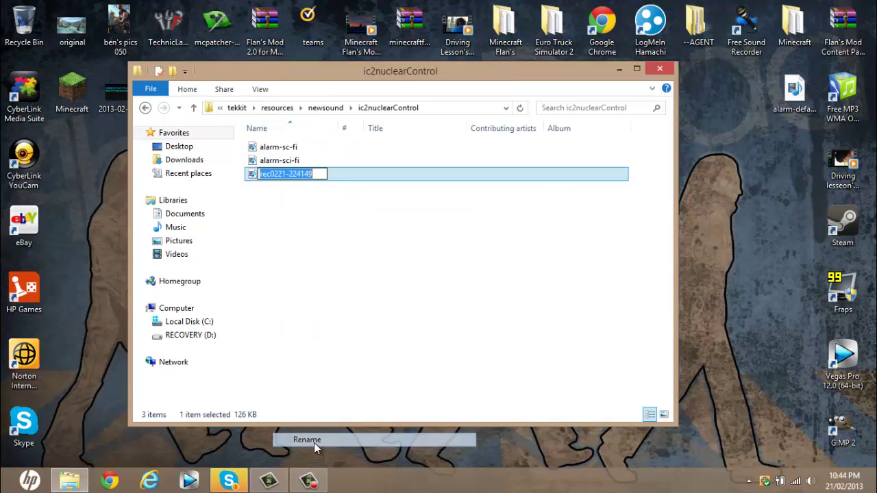
key(BackSpace)
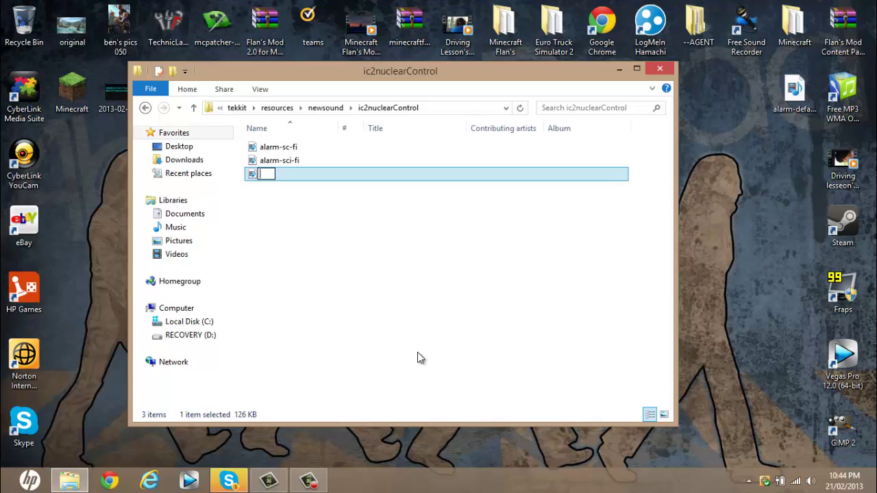
text(alarm-default)
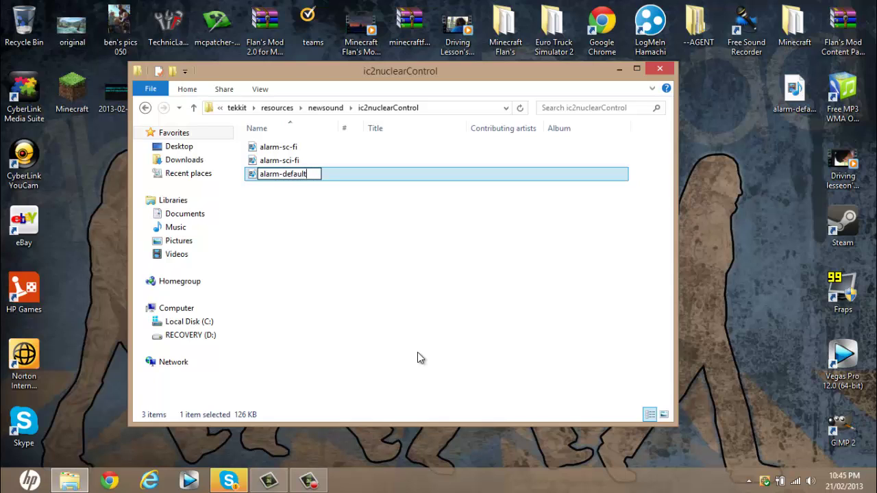
click(374, 330)
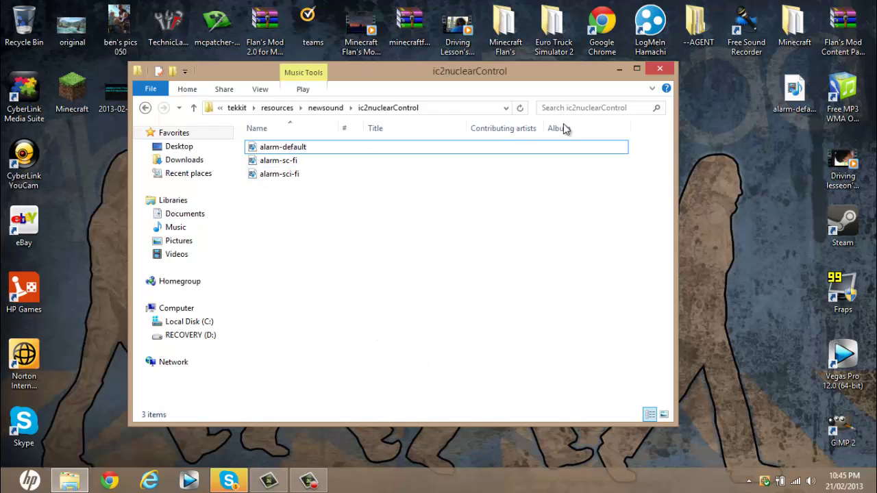
Launch Technic Launcher, log in, accept the Tekkit update, and pause the screen recorder while it loads.
click(660, 70)
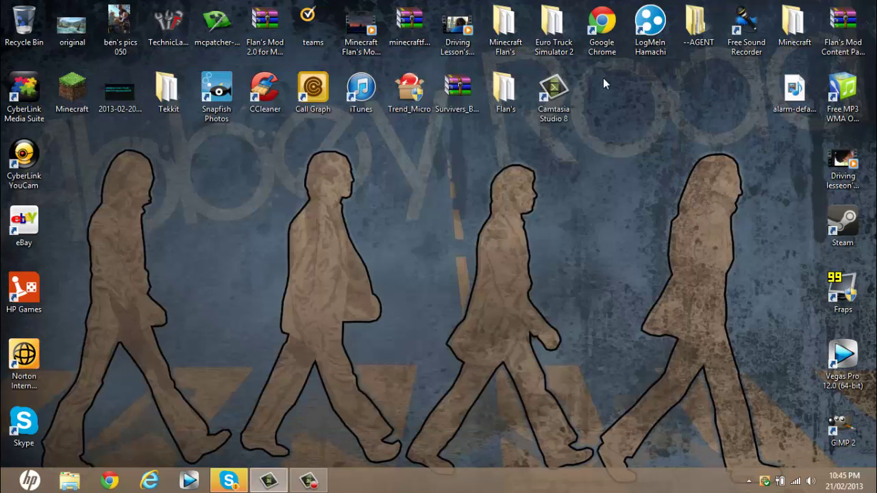
double_click(167, 21)
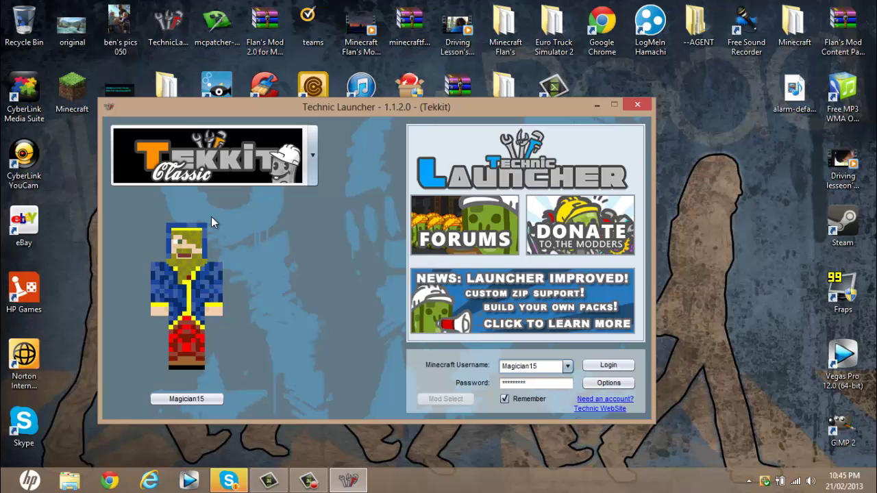
click(608, 366)
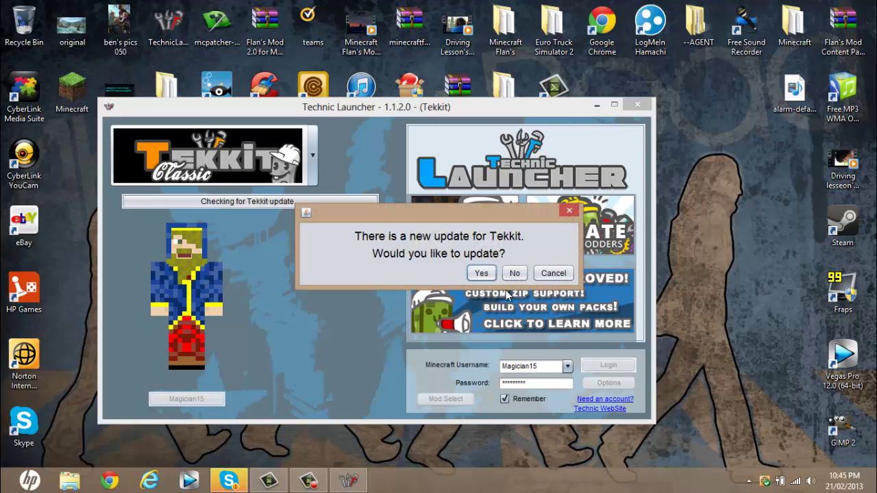
click(482, 273)
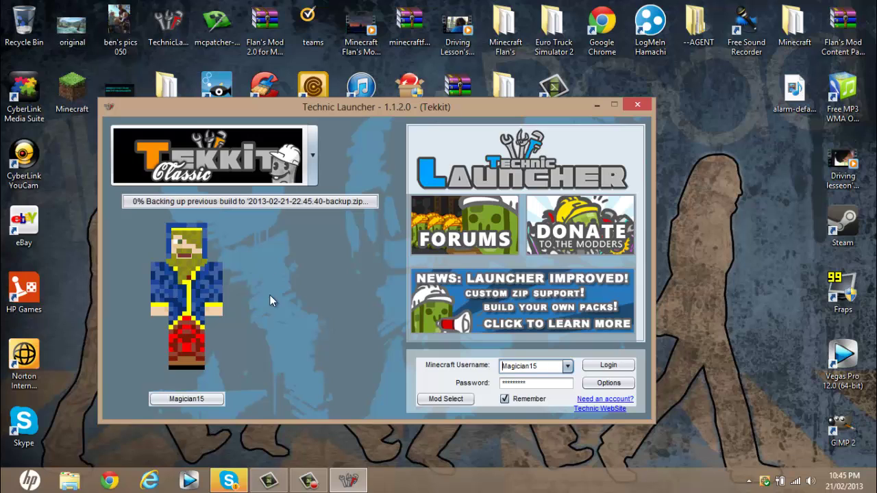
click(308, 481)
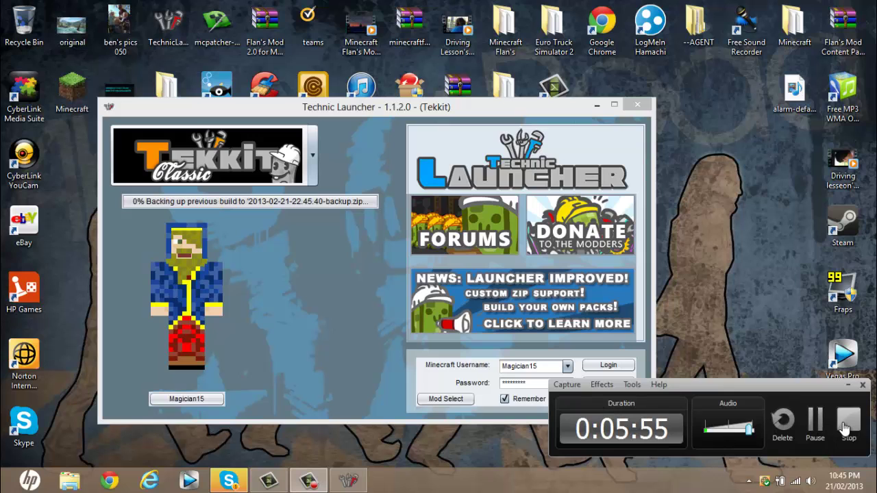
click(815, 419)
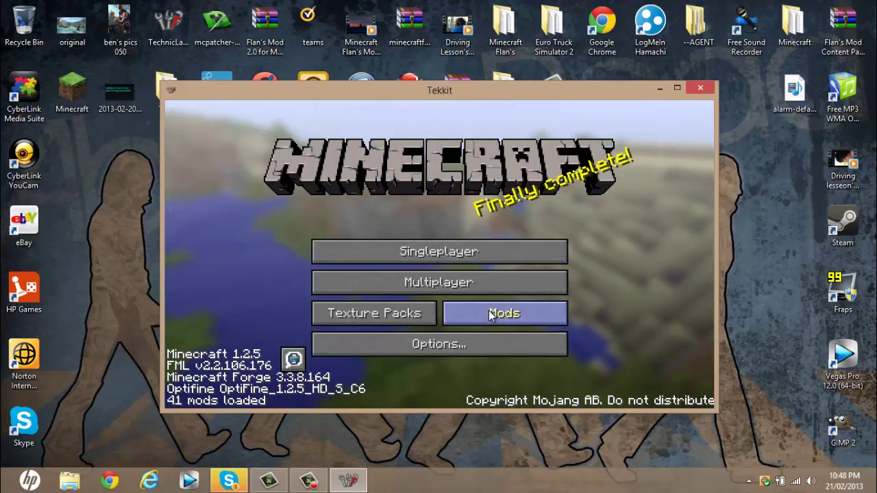
Open Singleplayer and play the 'Tekkit practice' world.
click(472, 259)
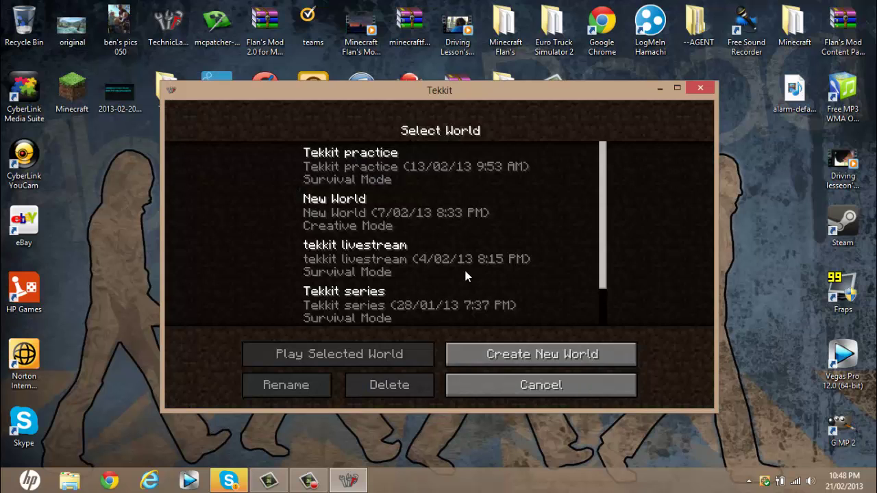
click(407, 162)
click(386, 355)
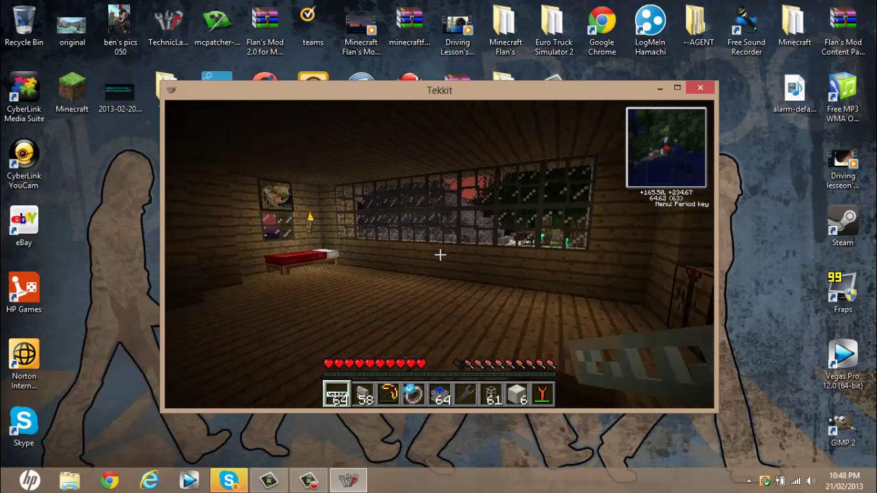
Turn the game's sound volume down to 3%.
key(Escape)
click(425, 294)
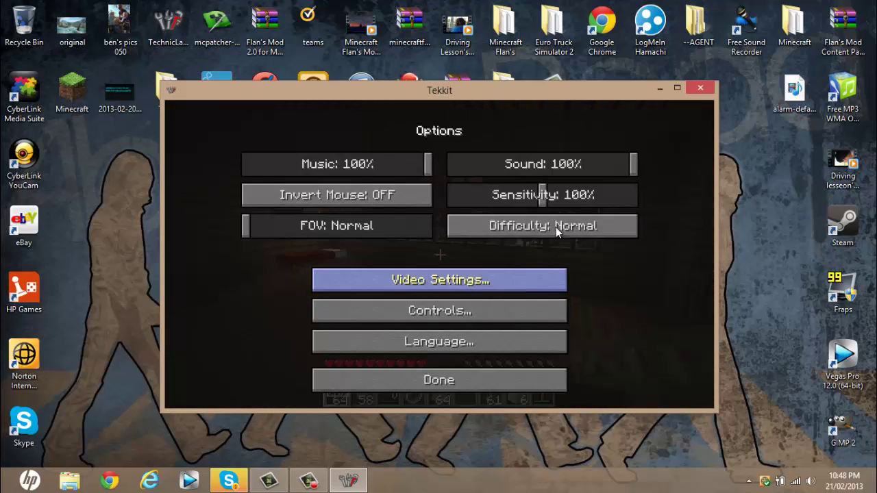
drag(626, 174, 458, 185)
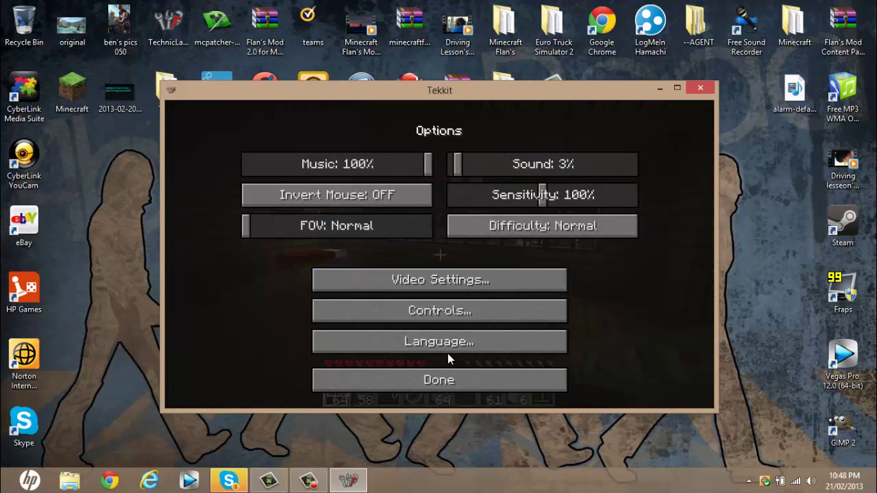
click(448, 377)
click(439, 200)
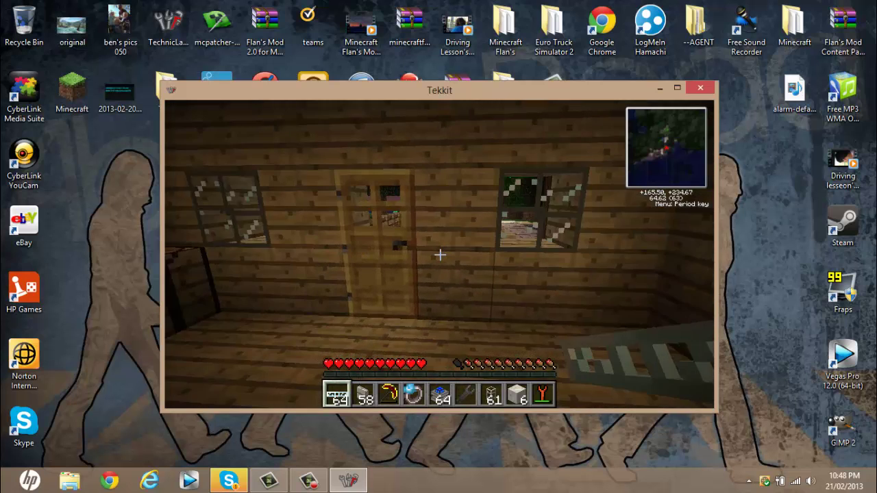
Set Render Distance to Tiny in Video Settings and return to the game.
key(Escape)
click(389, 280)
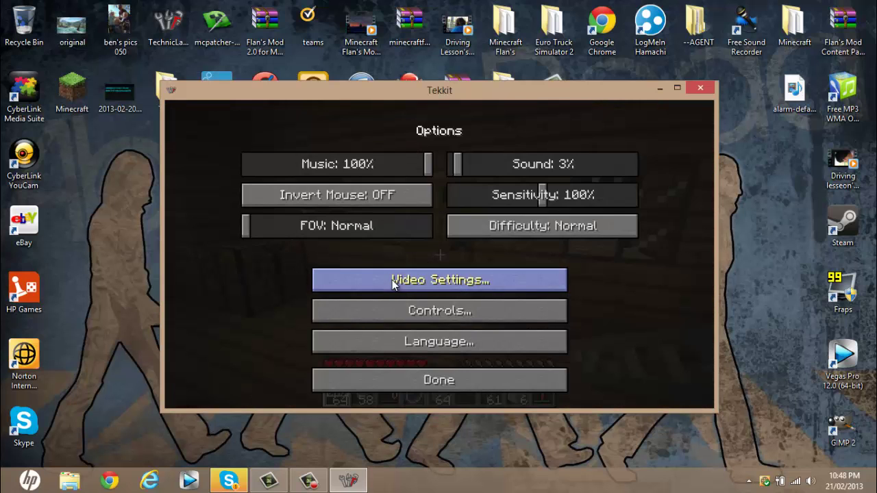
click(393, 281)
click(453, 153)
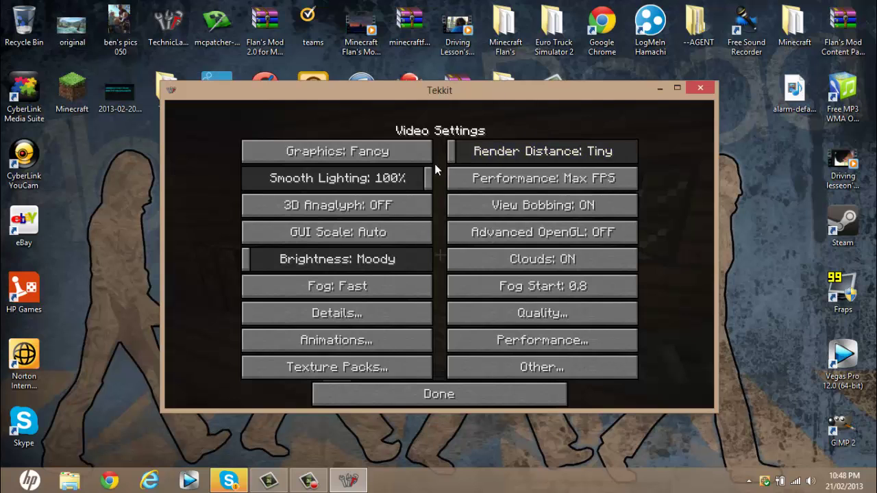
click(464, 393)
click(449, 371)
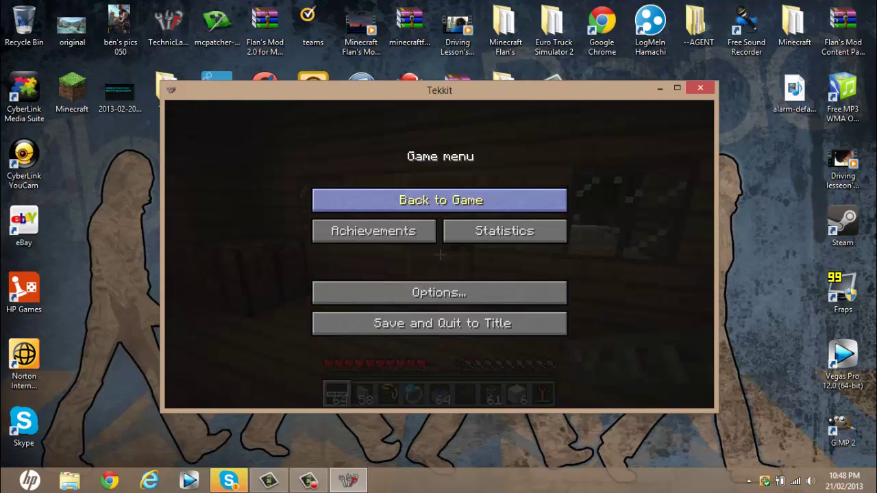
key(Escape)
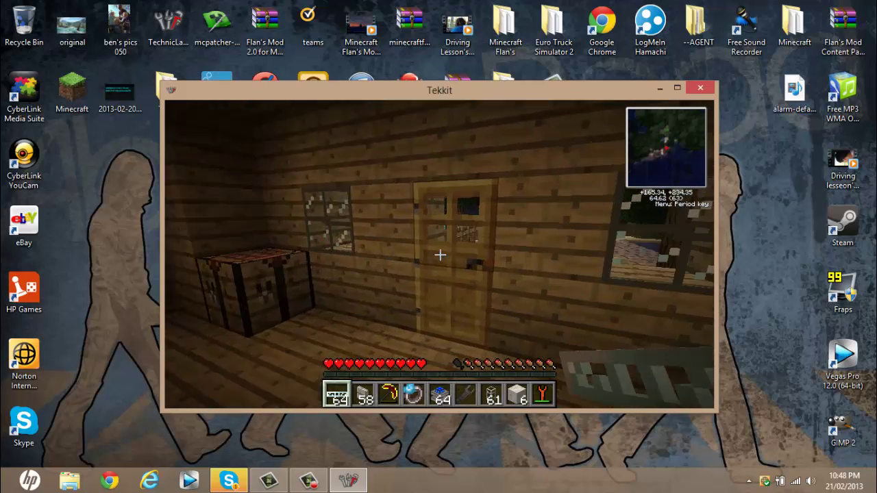
Walk to the door, open it, and step outside the house.
key(w)
right_click(440, 255)
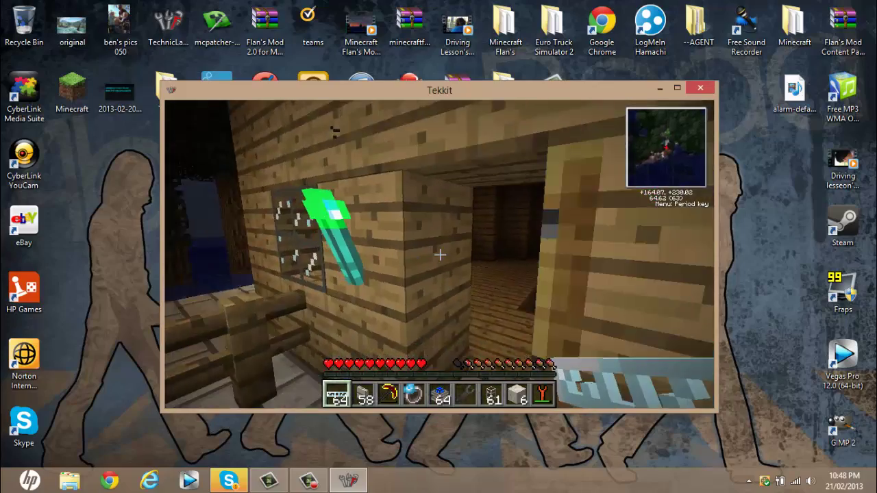
key(s)
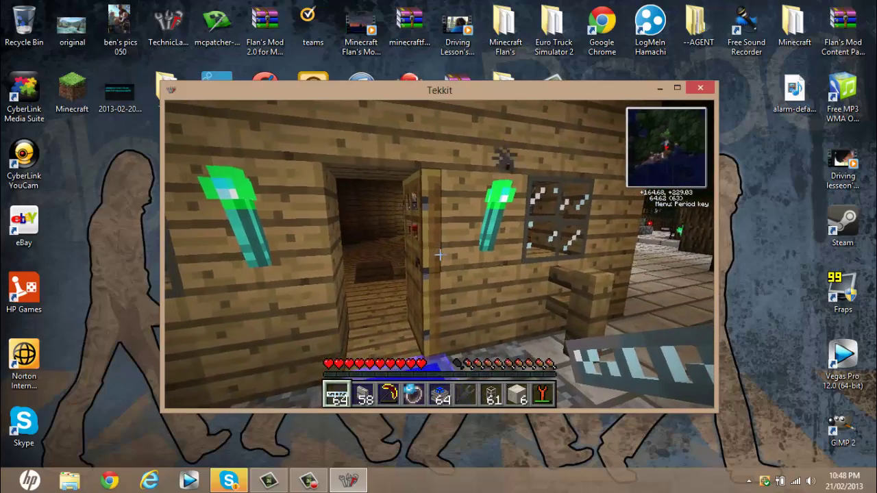
Search the item browser for 'ala' and put an Industrial Alarm in hotbar slot 1.
key(e)
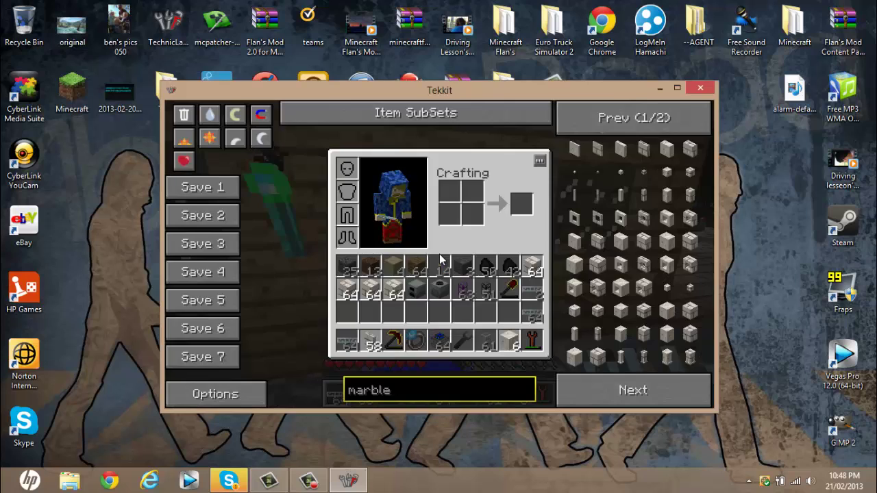
key(BackSpace)
key(BackSpace)
key(BackSpace)
key(BackSpace)
key(BackSpace)
key(BackSpace)
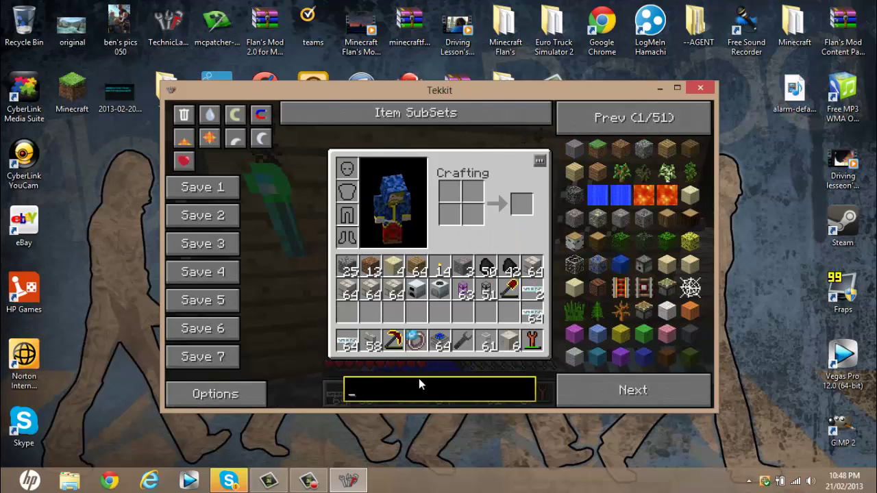
text(ala)
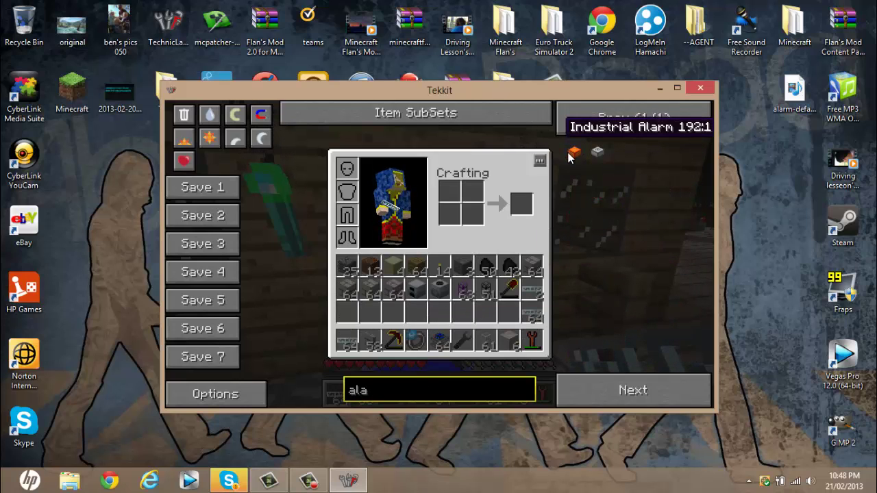
click(569, 153)
click(347, 313)
click(346, 340)
click(347, 314)
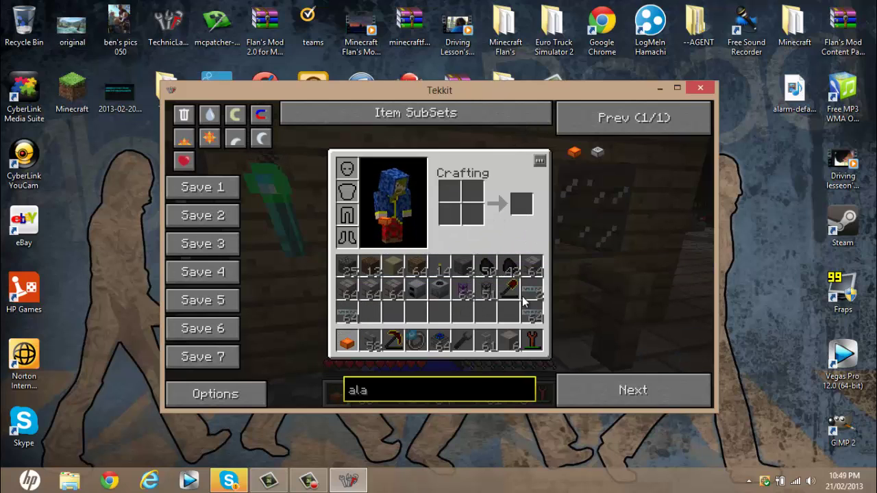
Search for 'leve' and move a lever into hotbar slot 2, replacing the pickaxe.
click(440, 387)
key(BackSpace)
key(BackSpace)
key(BackSpace)
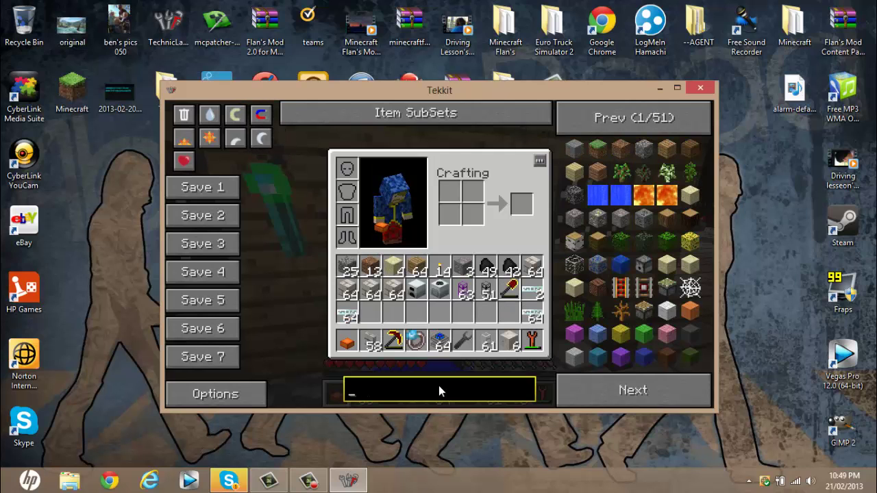
text(leve)
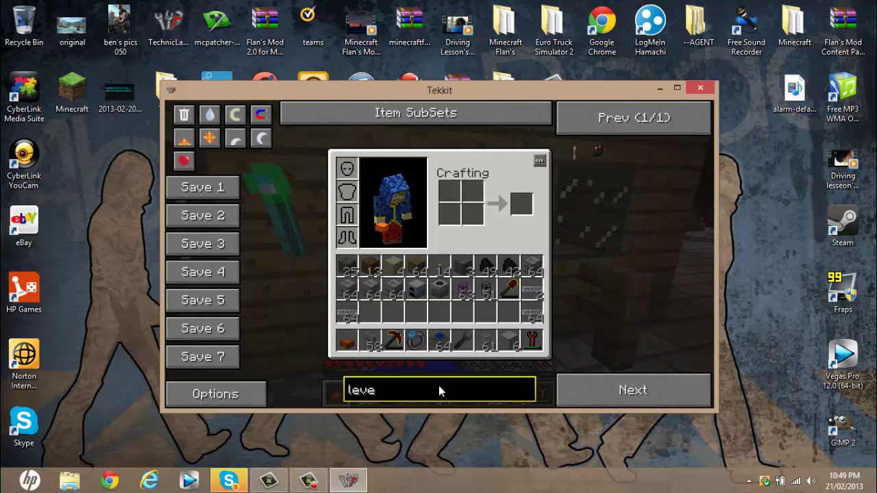
click(576, 155)
click(370, 314)
click(371, 315)
click(391, 340)
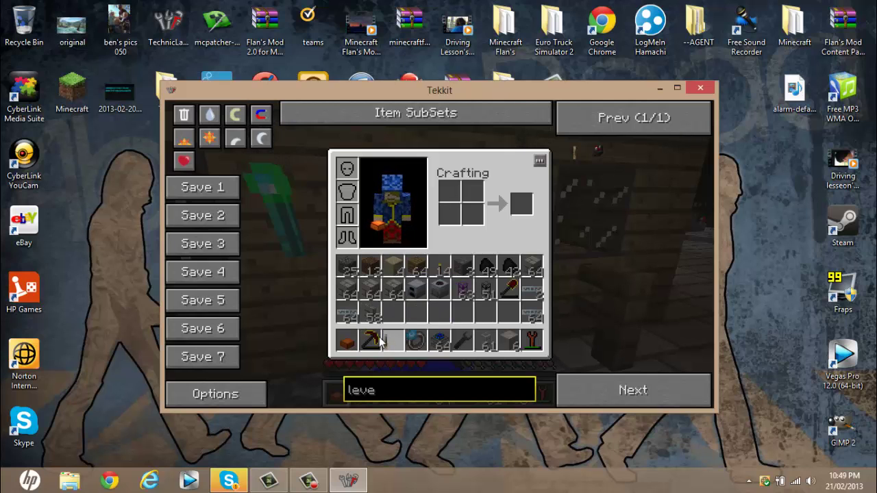
Place the Industrial Alarm on the floor with the lever beside it.
key(e)
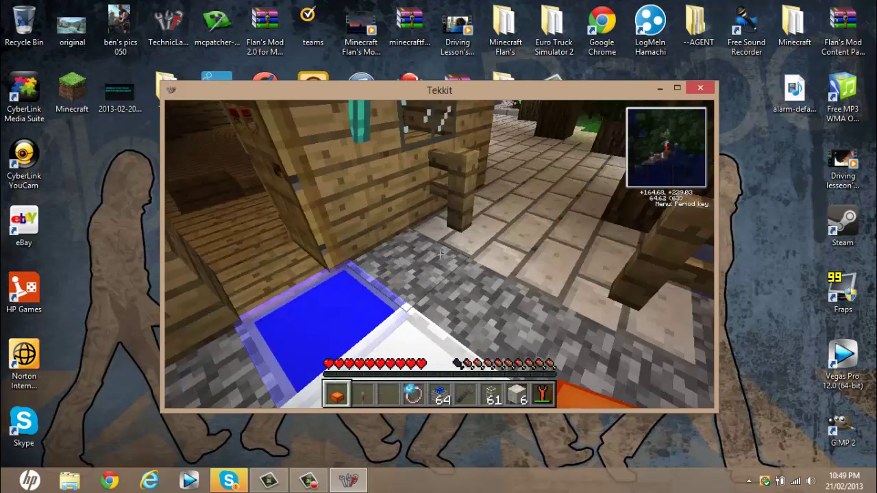
key(w)
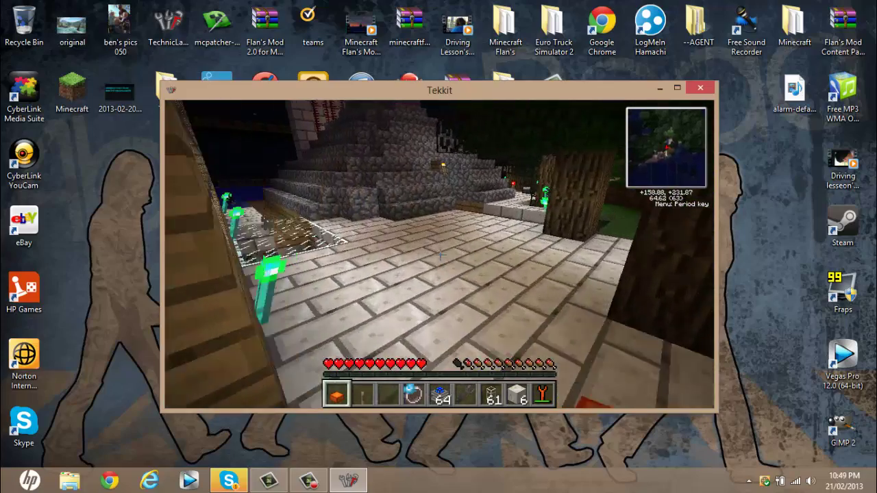
right_click(439, 254)
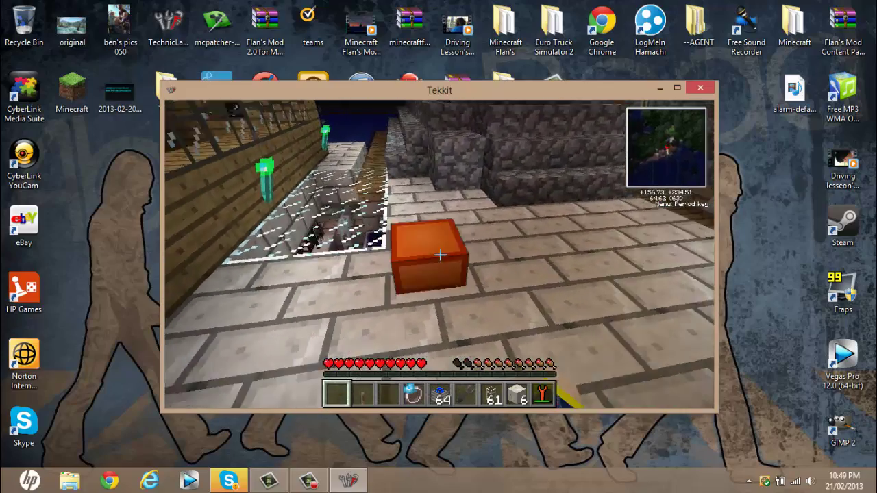
key(2)
right_click(439, 255)
Switch the lever on and off to test the alarm, then pause the game.
right_click(439, 254)
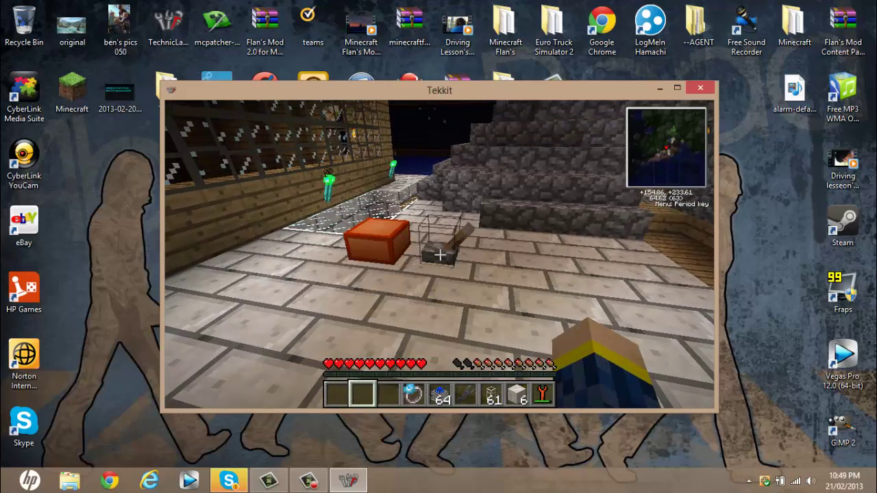
right_click(439, 255)
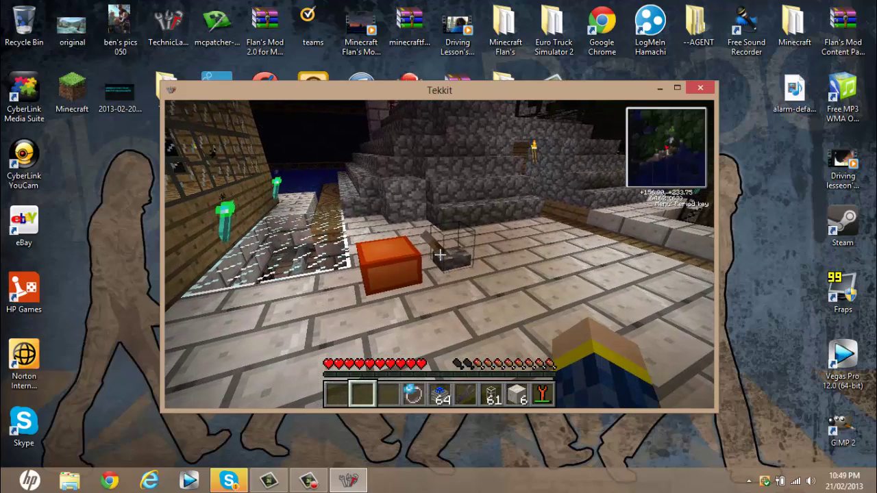
key(Escape)
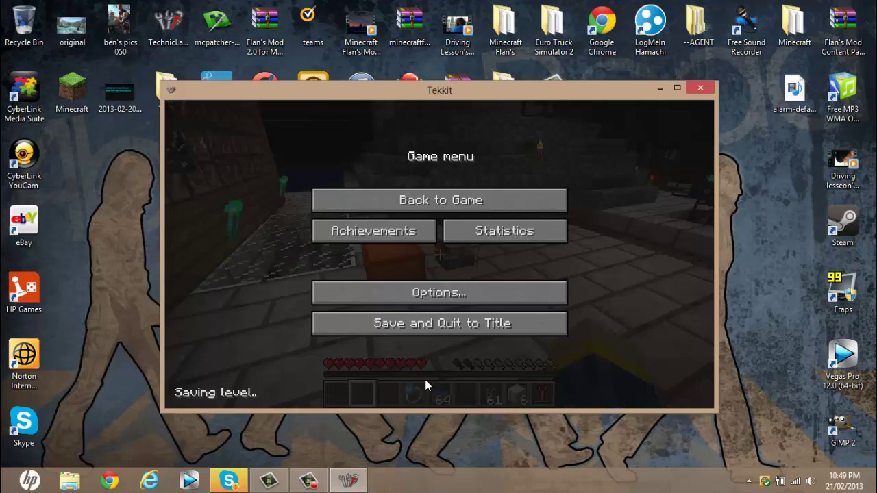
Pause the screen recording, then choose Back to Game in Tekkit.
click(308, 481)
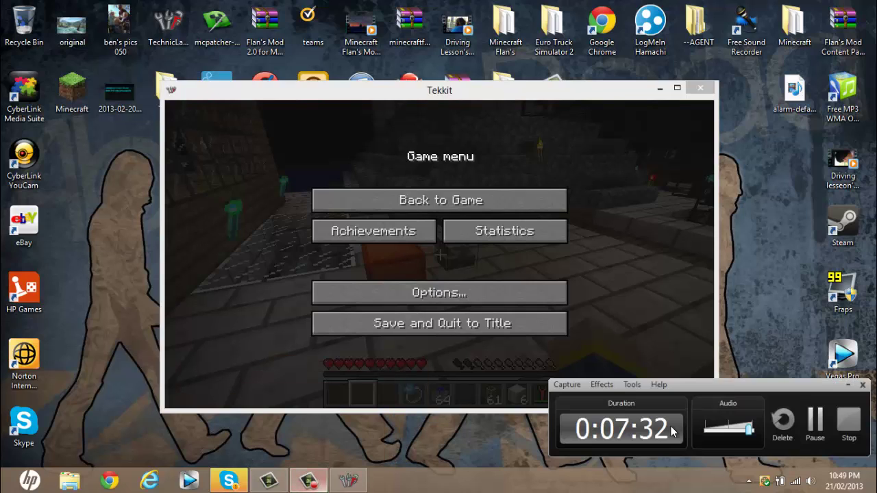
click(816, 420)
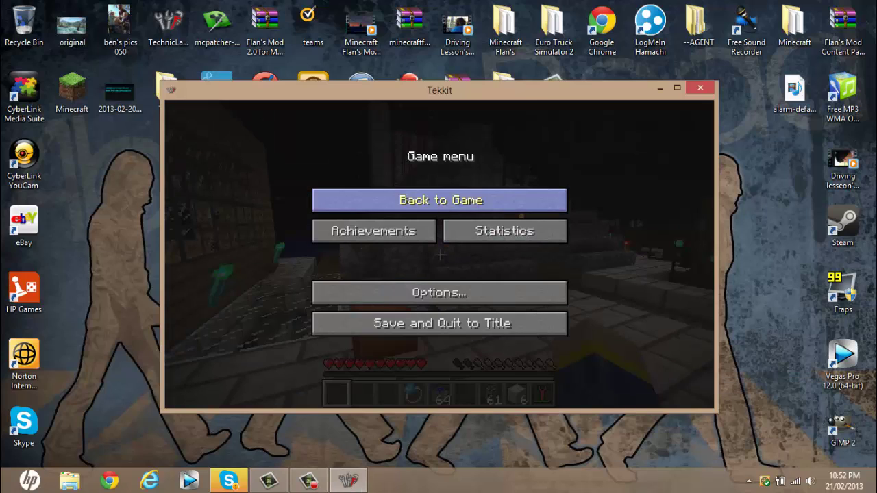
click(440, 199)
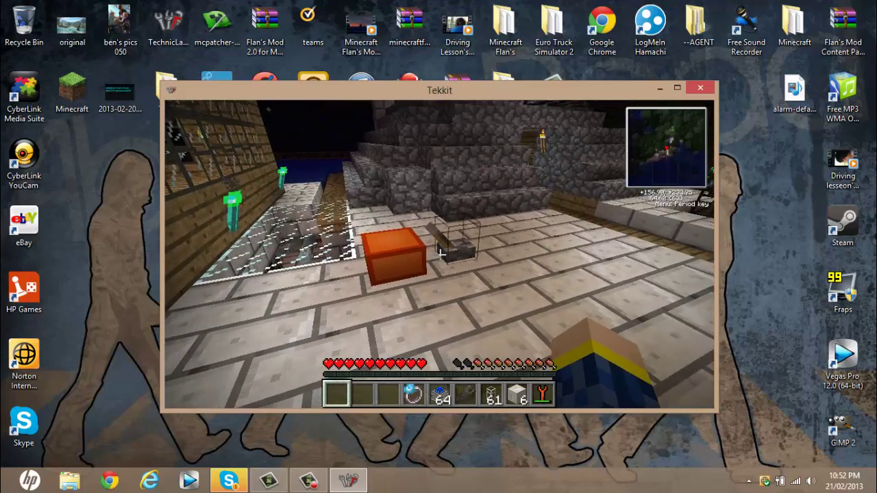
Flip the lever, then raise the Sound volume in Options from 3% to 100%.
right_click(441, 254)
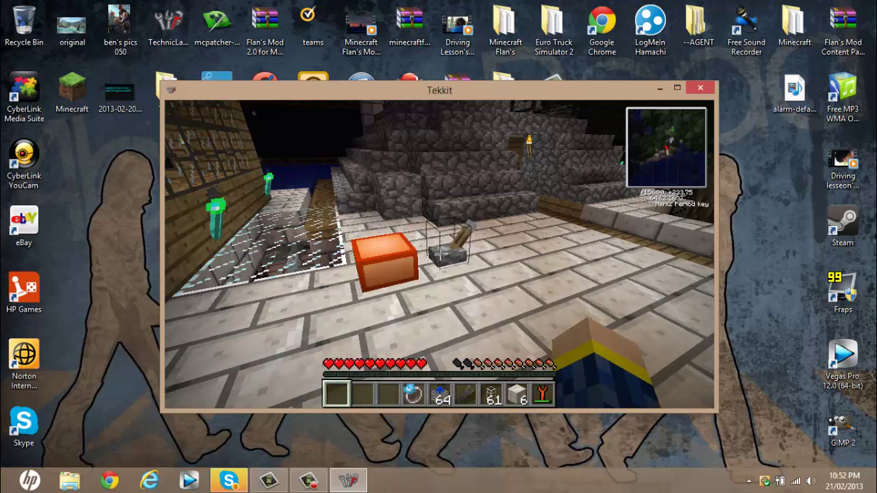
key(Escape)
click(426, 284)
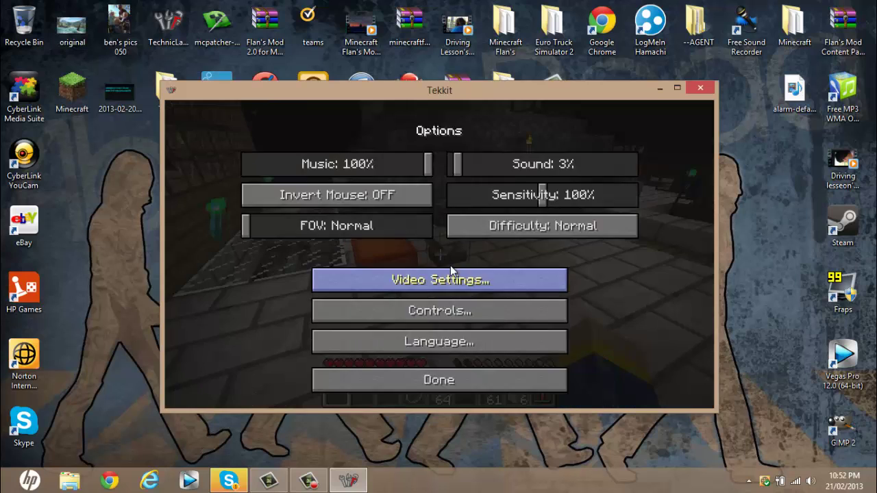
drag(456, 164, 676, 166)
click(492, 371)
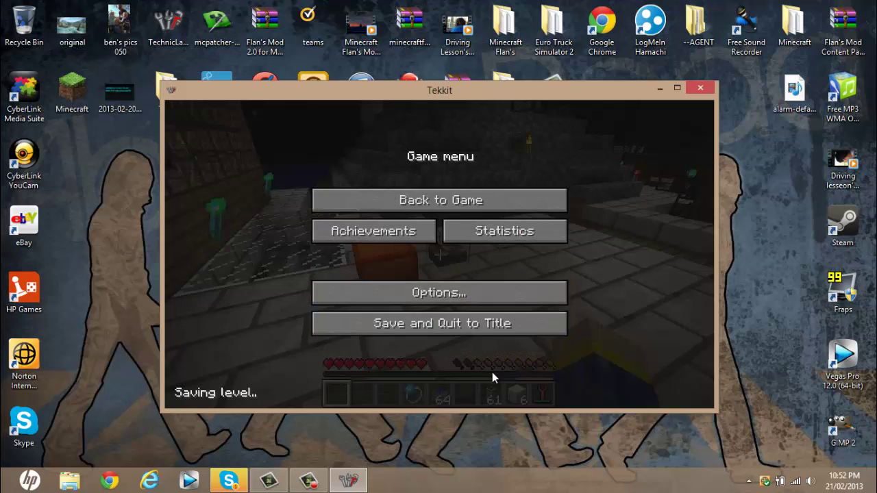
click(469, 205)
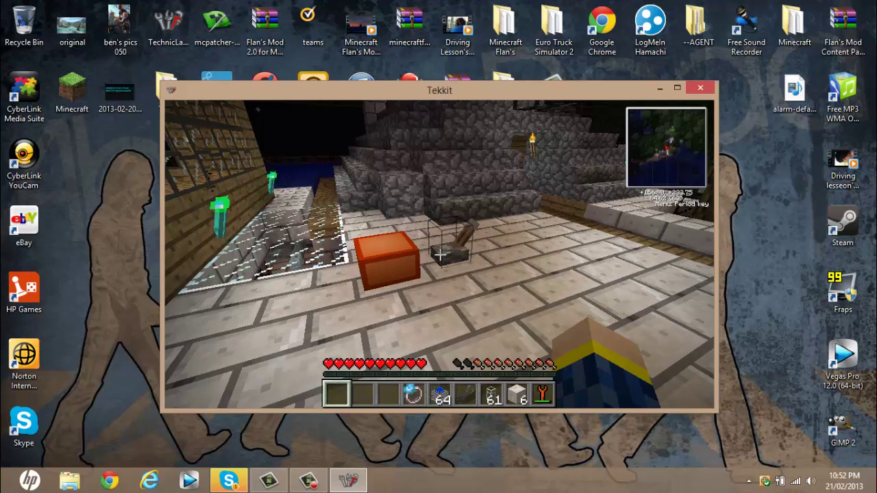
Stop the MAtmos ambient sounds with F7 and toggle the lever to sound the alarm.
right_click(439, 254)
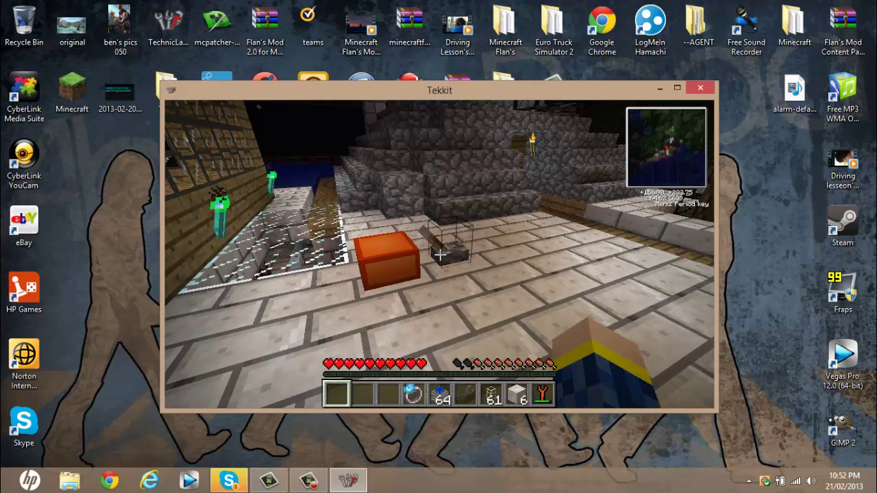
key(F7)
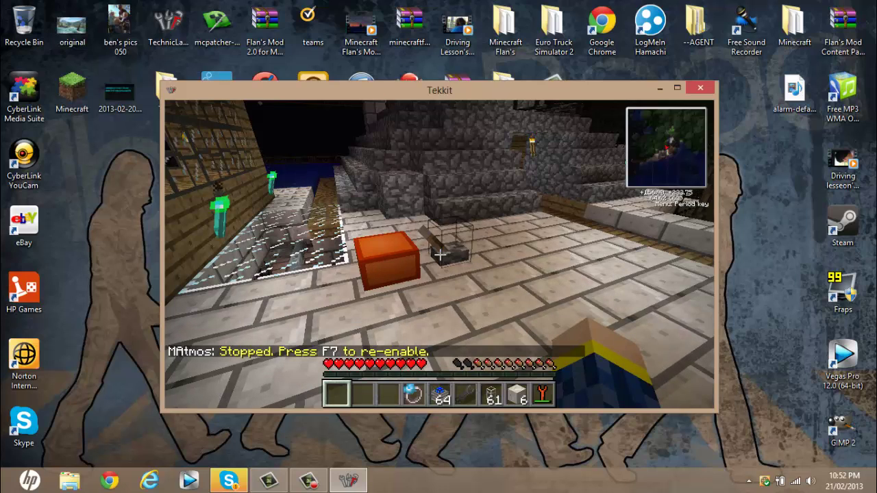
right_click(439, 254)
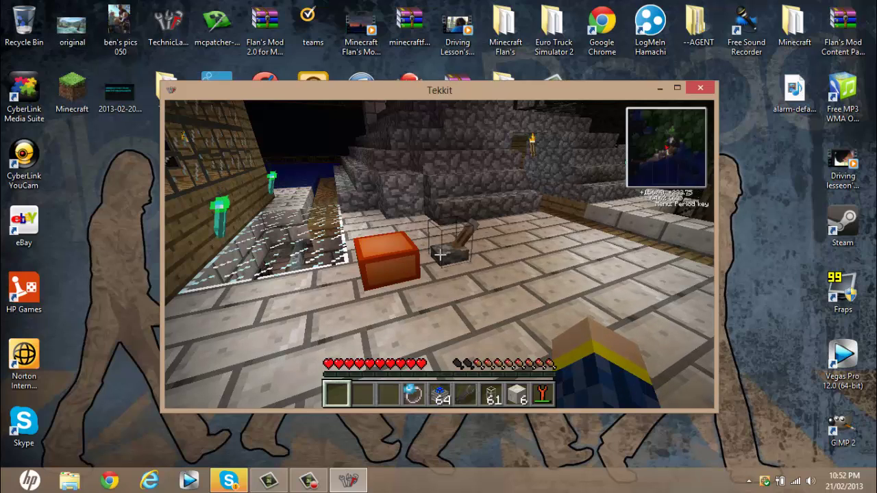
right_click(439, 254)
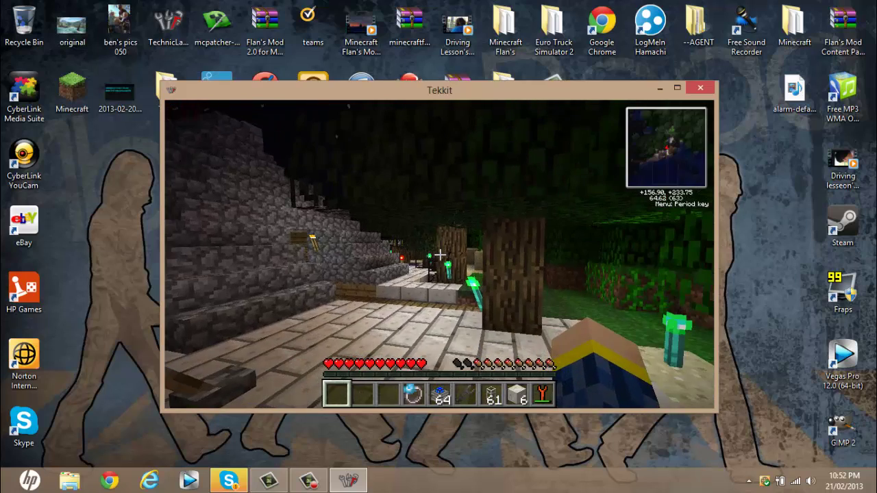
Walk past the chest and lever along the glass floor.
key(s)
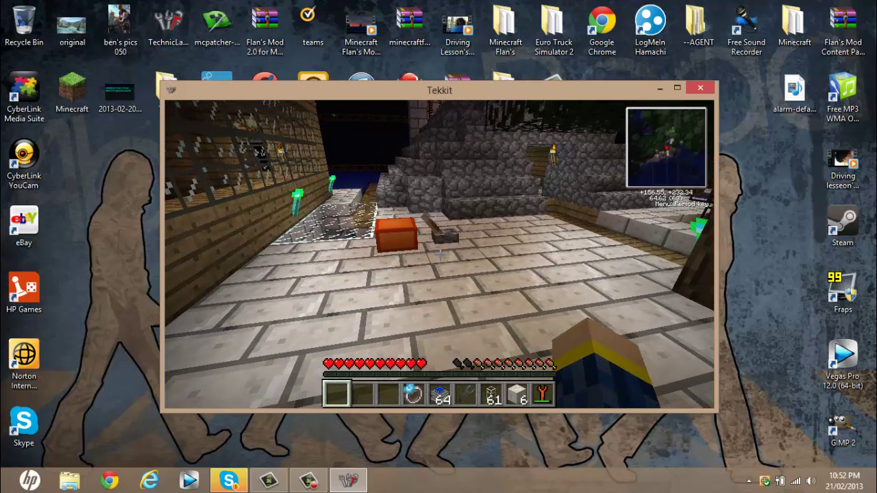
key(w)
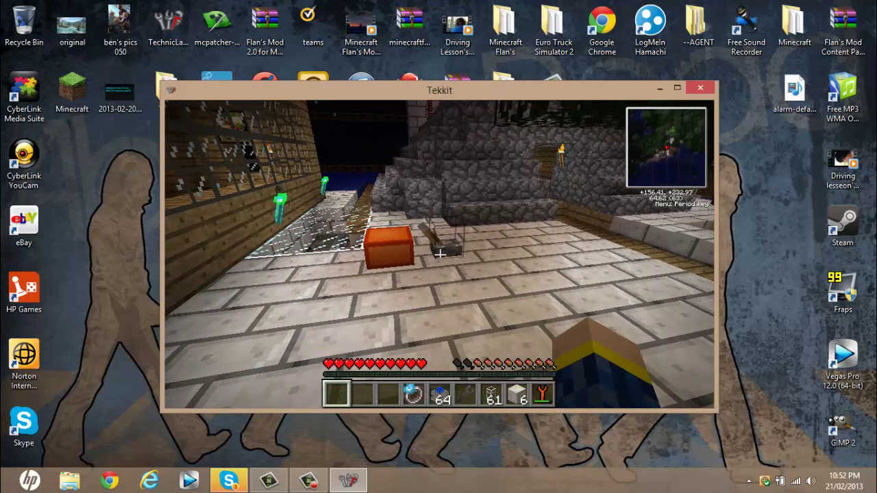
key(w)
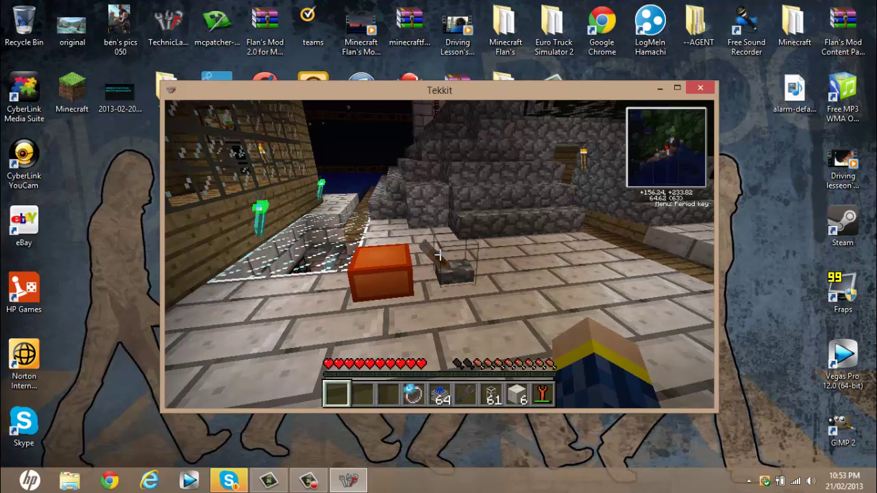
key(w)
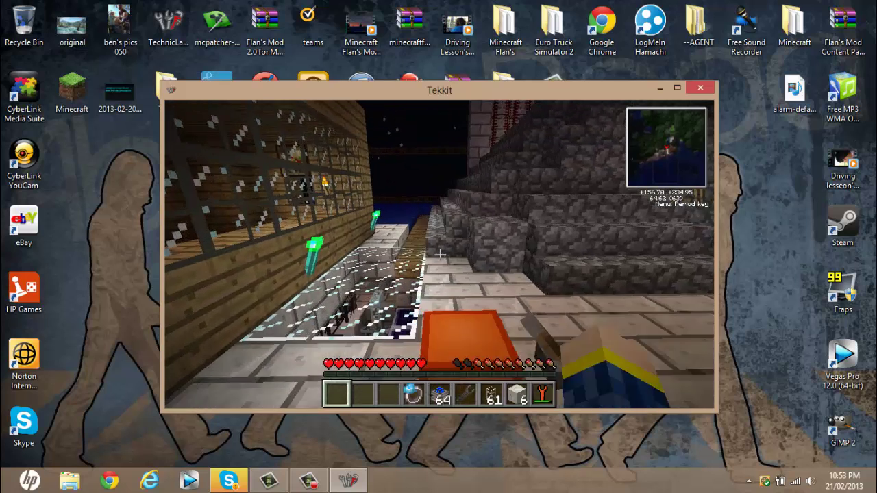
key(w)
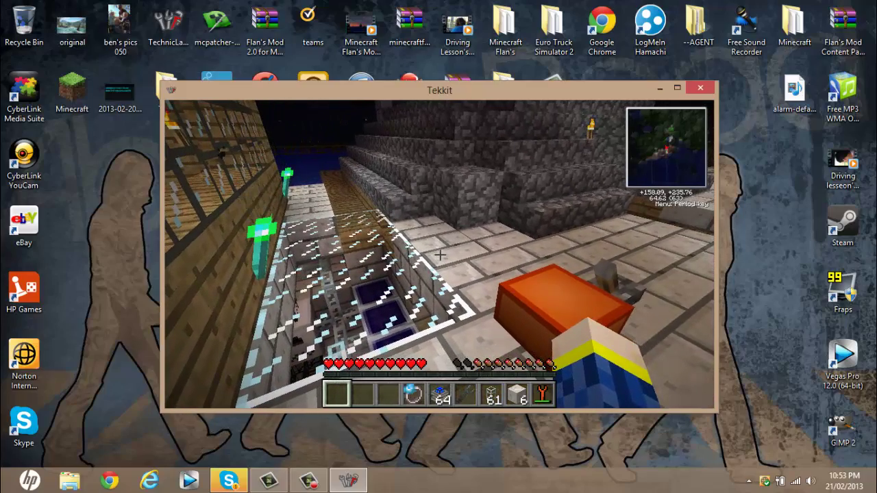
mouse_move(439, 255)
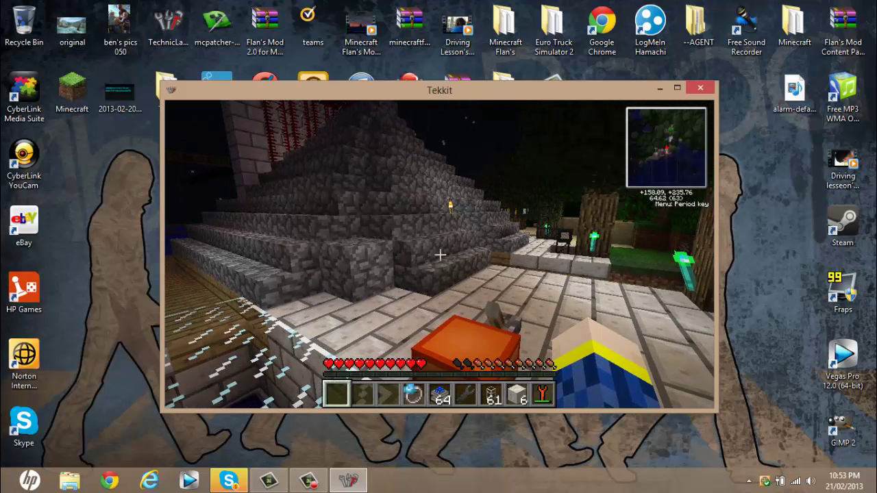
Climb the stone stairs and circle the wooden house to its corner.
key(w)
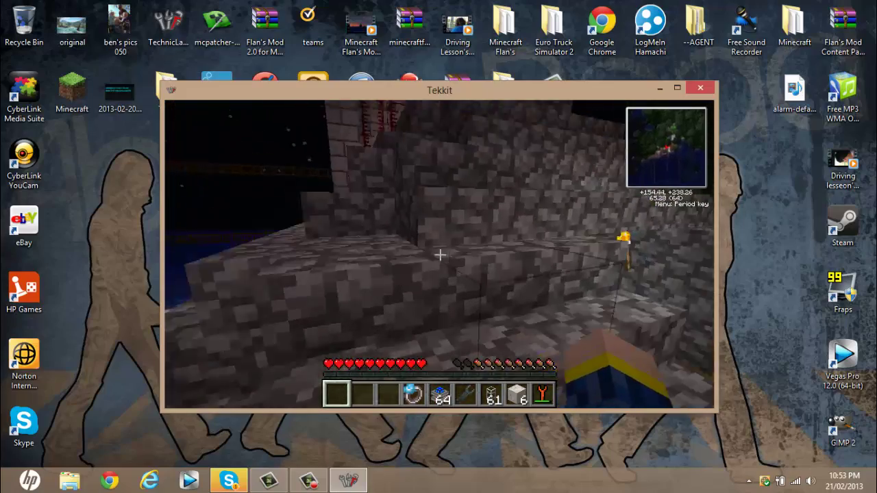
key(w)
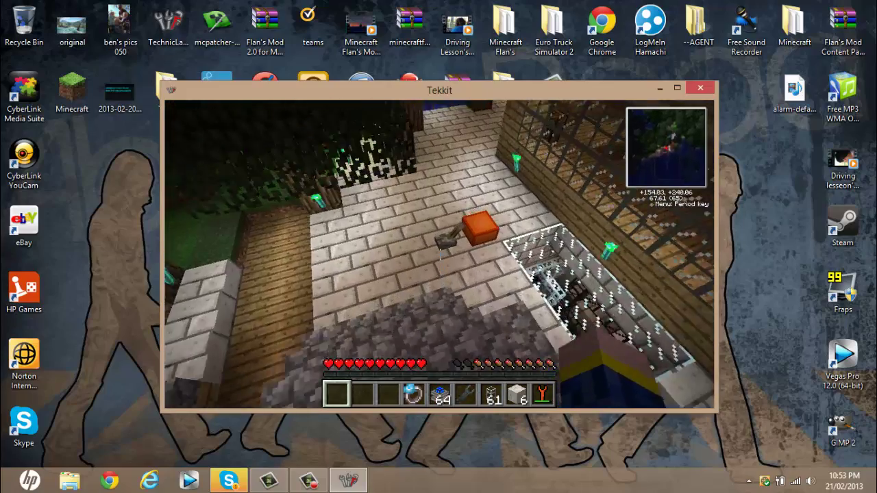
key(w)
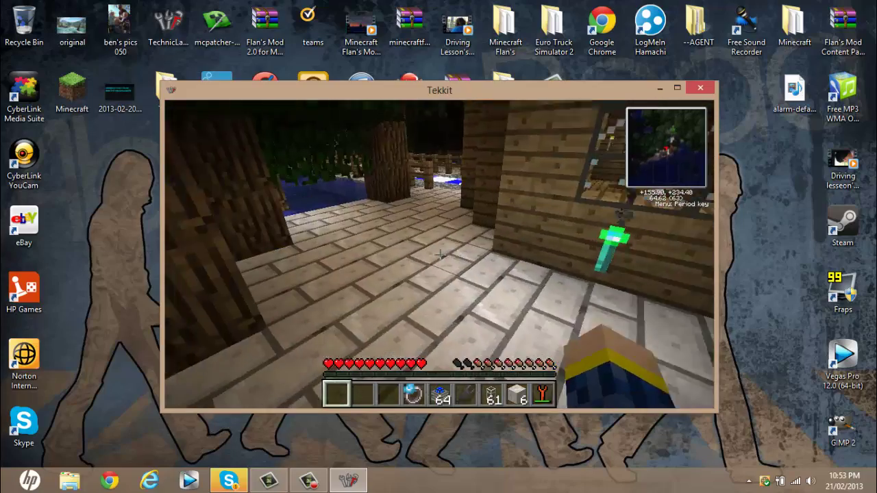
key(w)
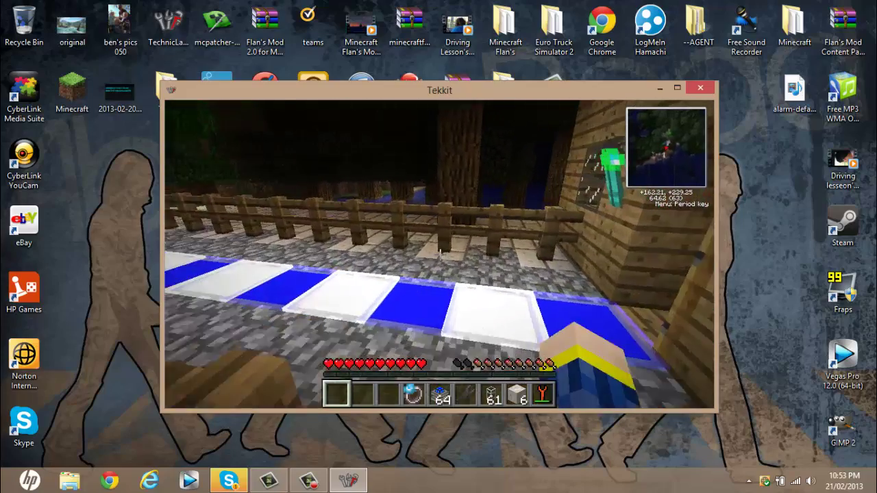
key(w)
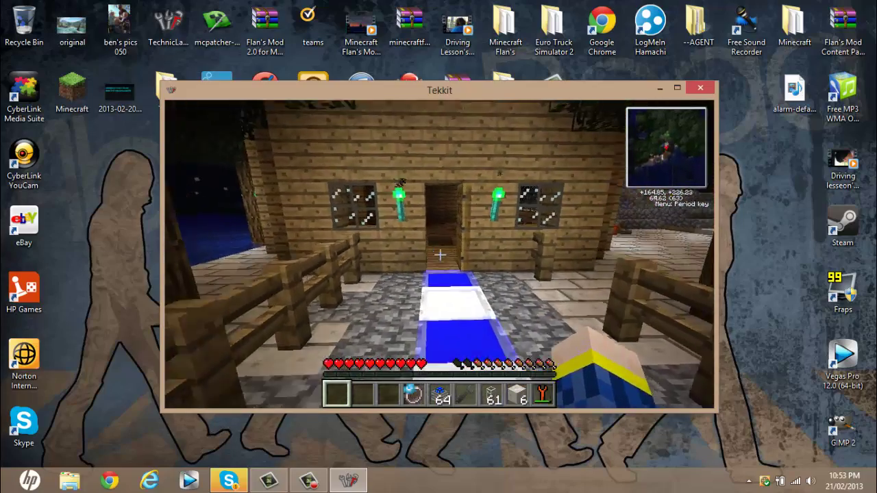
key(w)
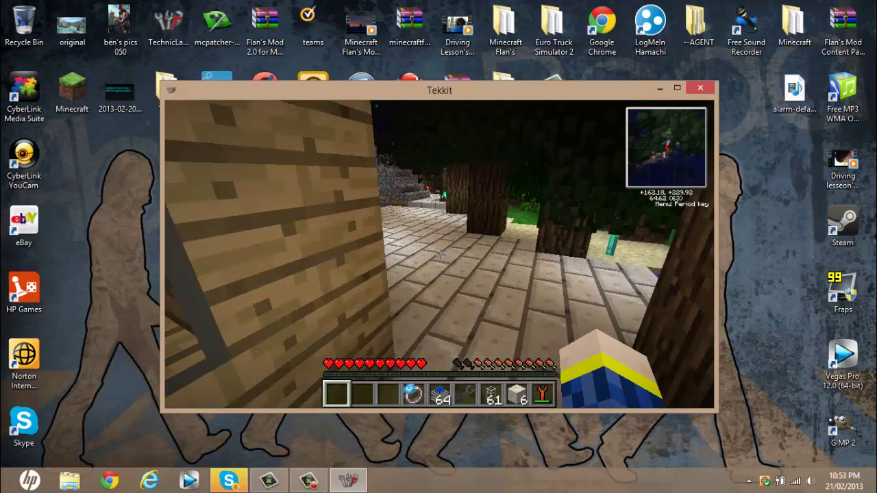
key(w)
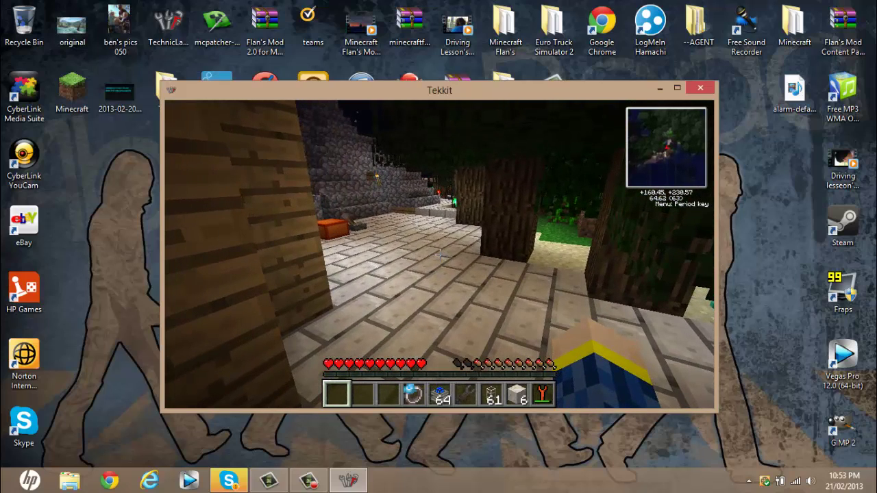